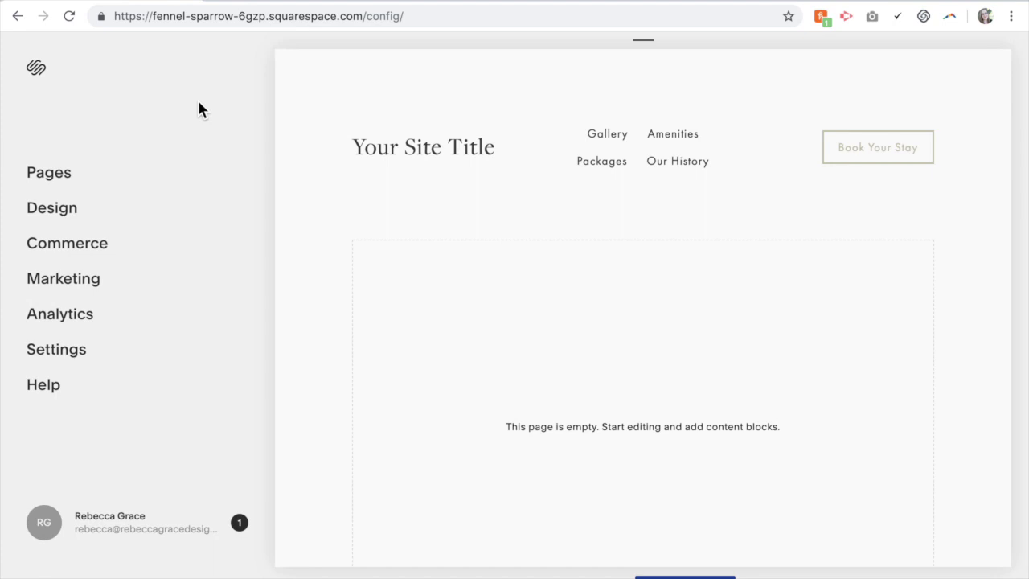
Open the Pages panel to list the site's navigation pages, including Gallery and Amenities.
click(68, 187)
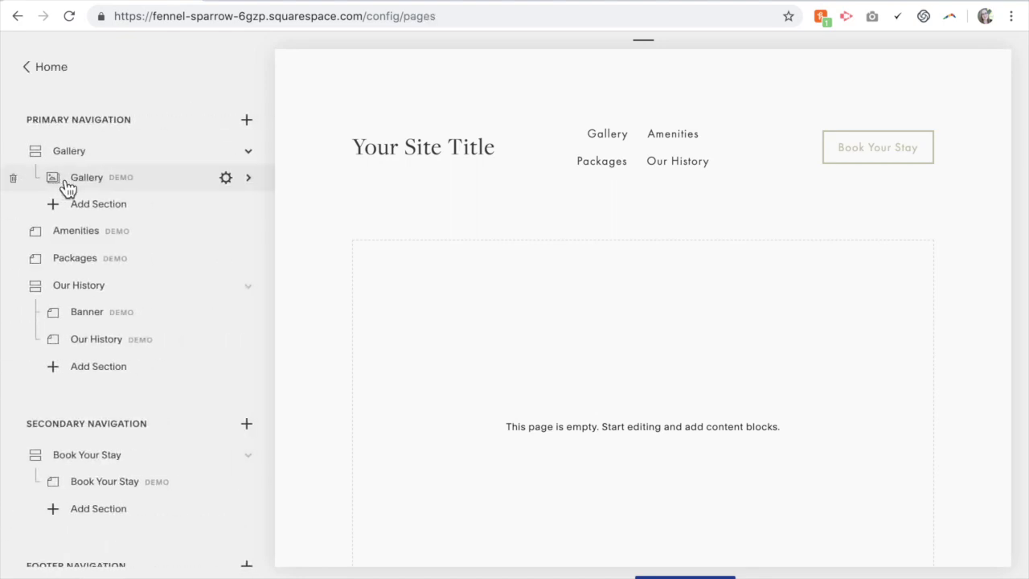
Scroll down to Not Linked and start editing the FAQ page's content.
scroll(204, 324, down, 2)
scroll(201, 321, down, 5)
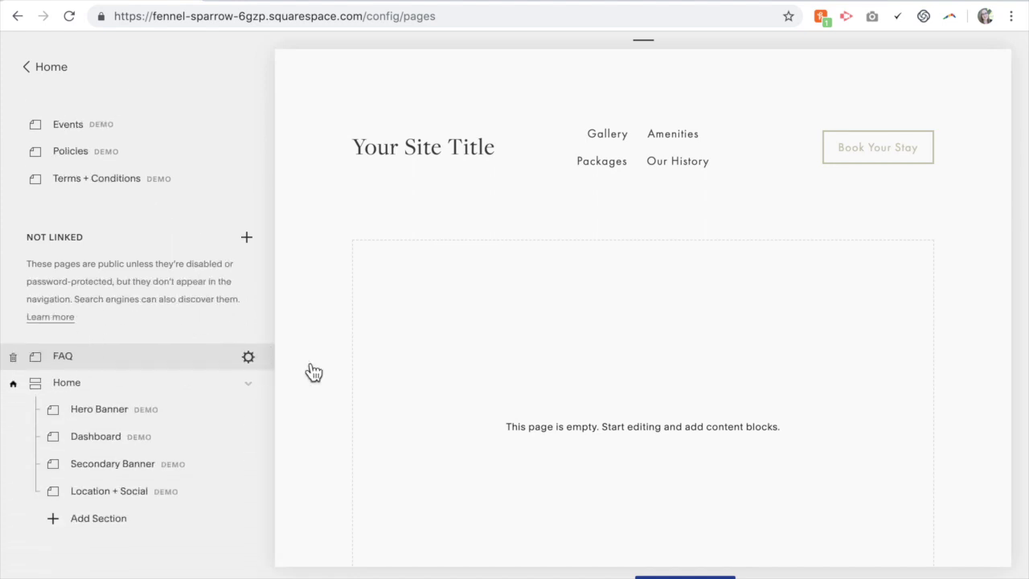
mouse_move(510, 276)
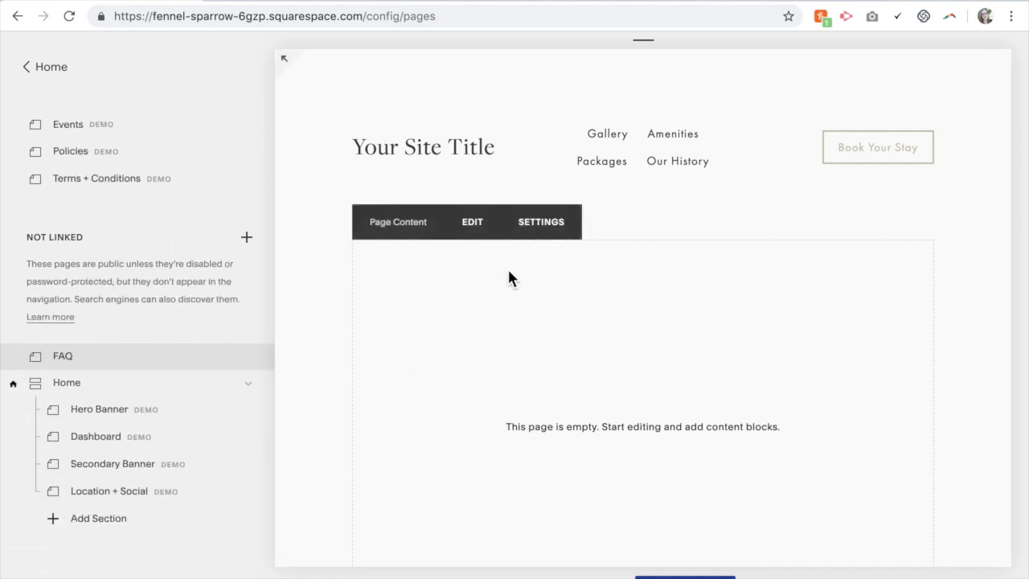
click(475, 226)
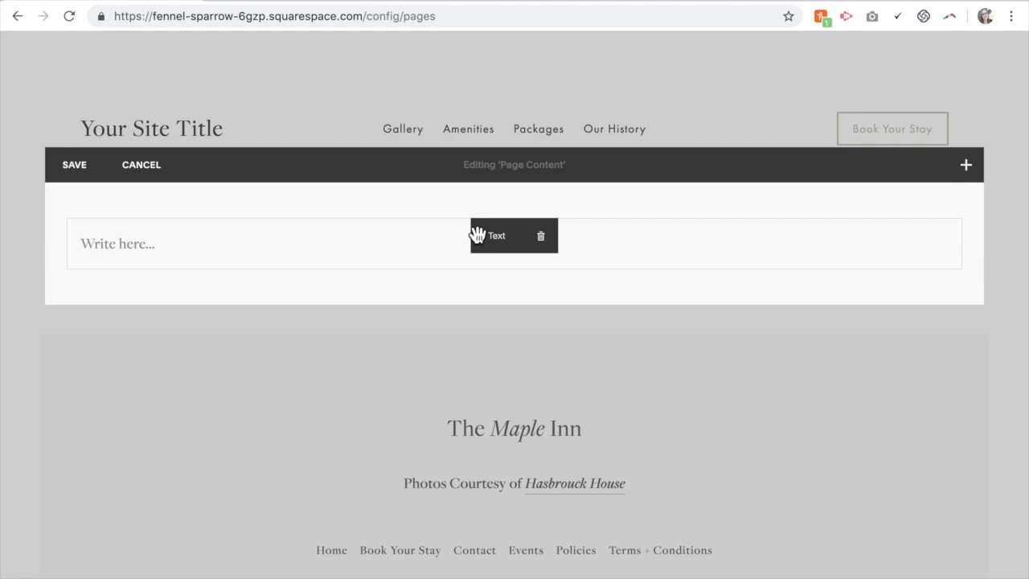
Insert four Spacer blocks on the FAQ page.
click(67, 218)
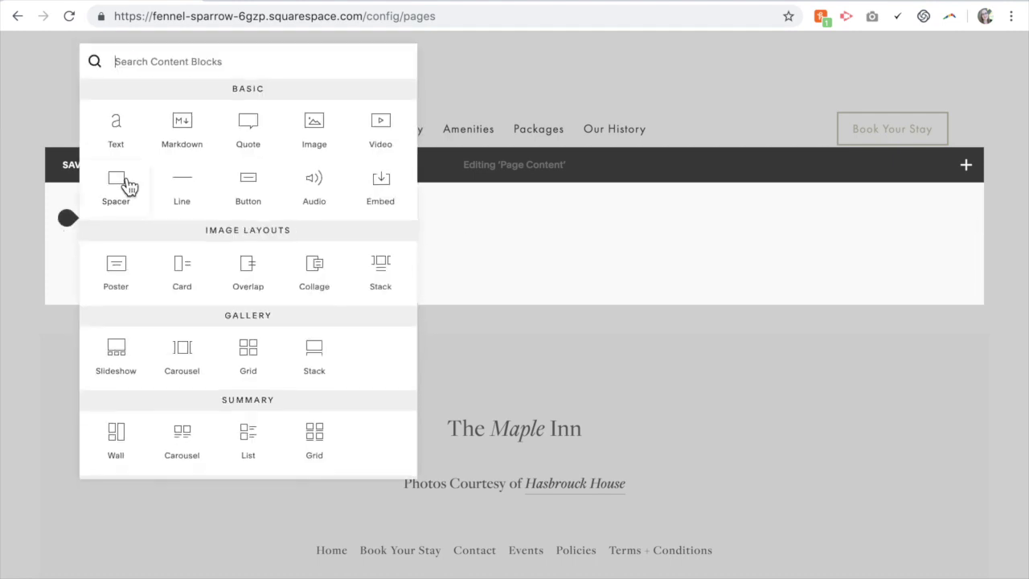
click(127, 187)
click(70, 225)
click(122, 197)
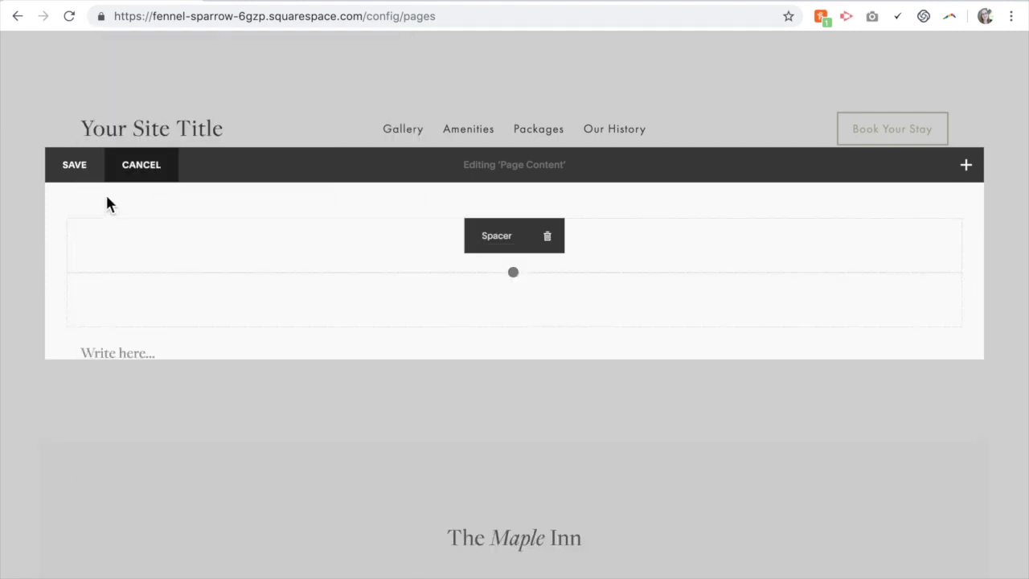
click(69, 223)
click(126, 182)
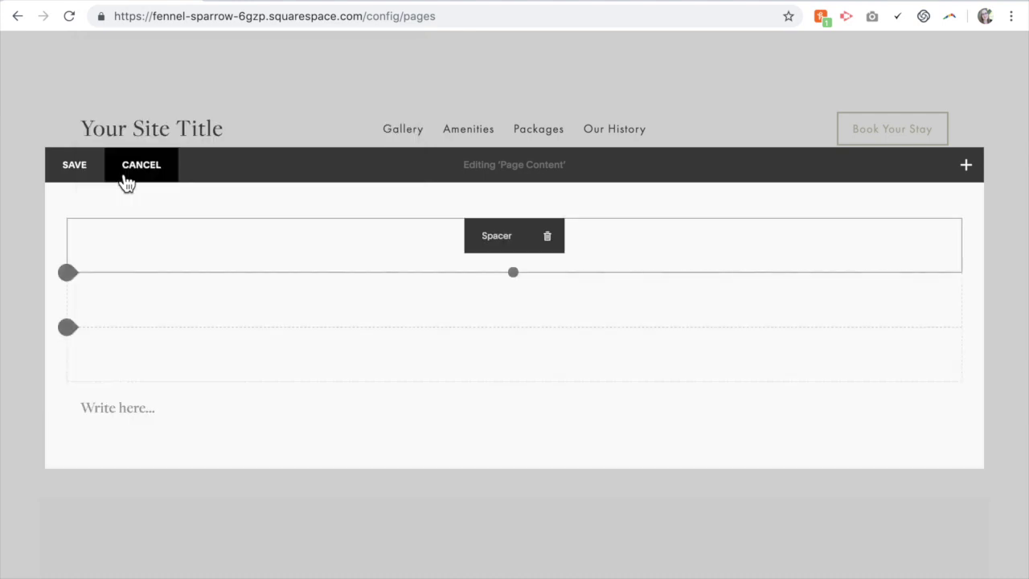
click(70, 225)
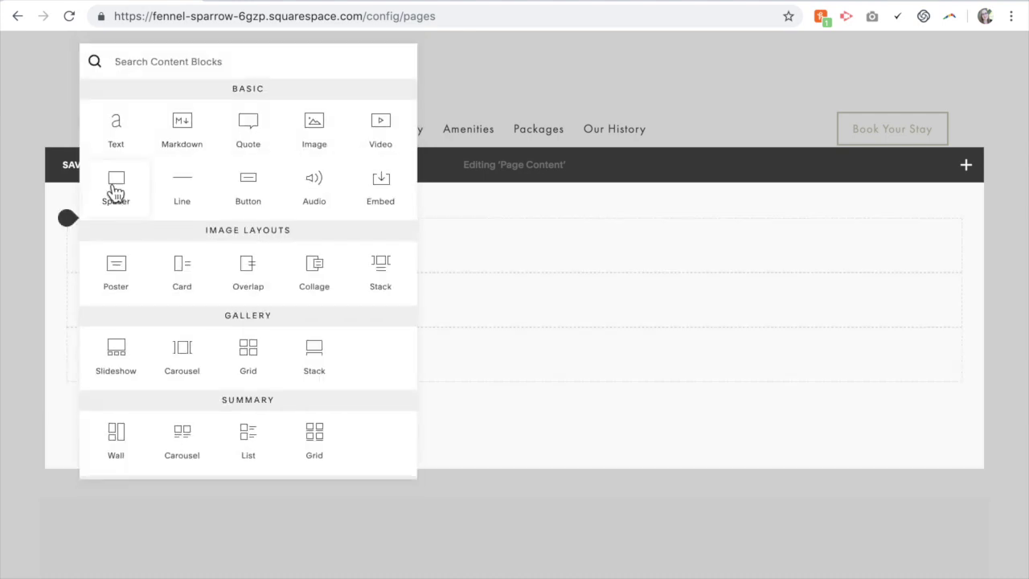
click(116, 188)
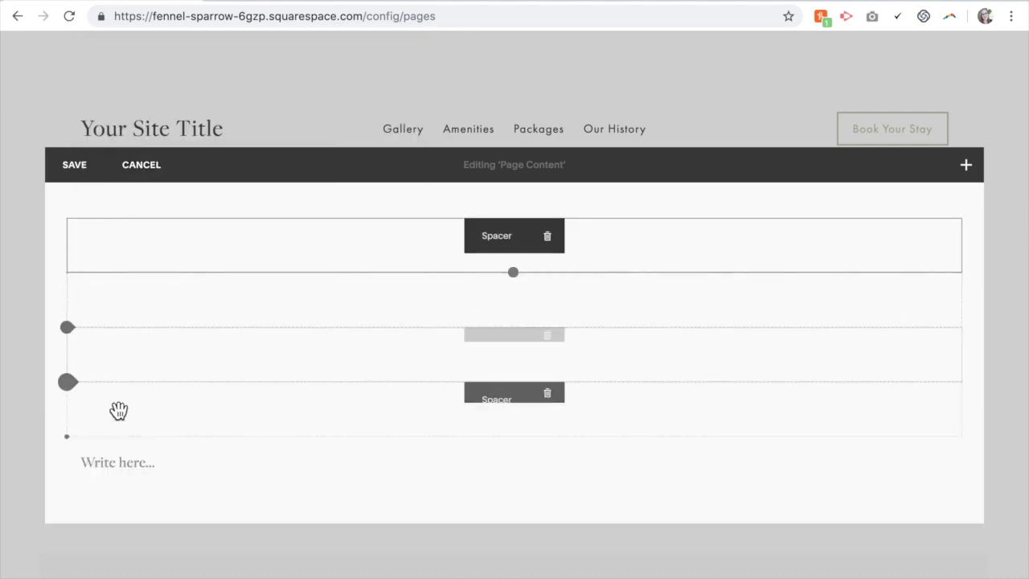
Delete the empty Text block and drag a spacer into a half-width left column.
click(547, 470)
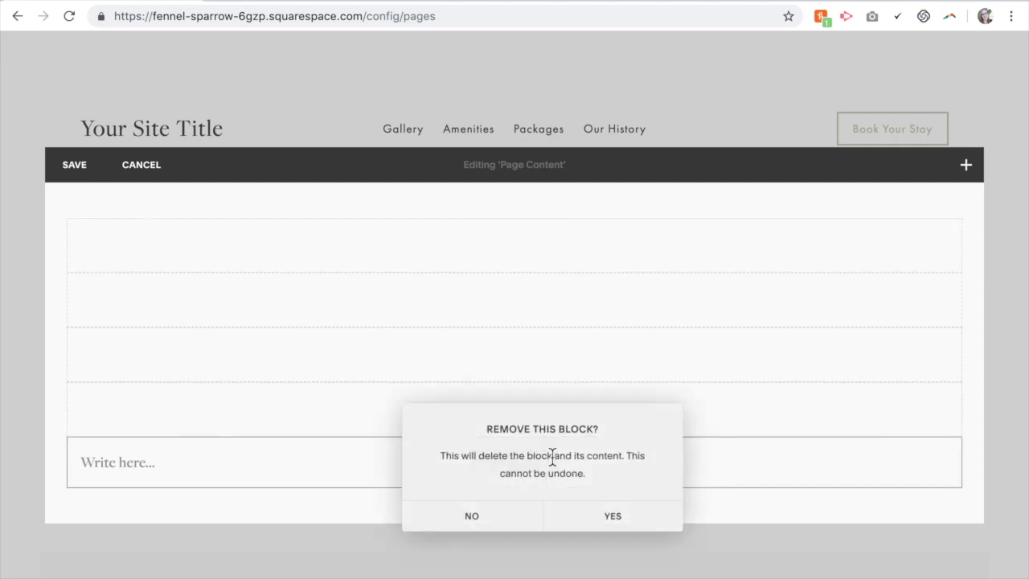
click(595, 521)
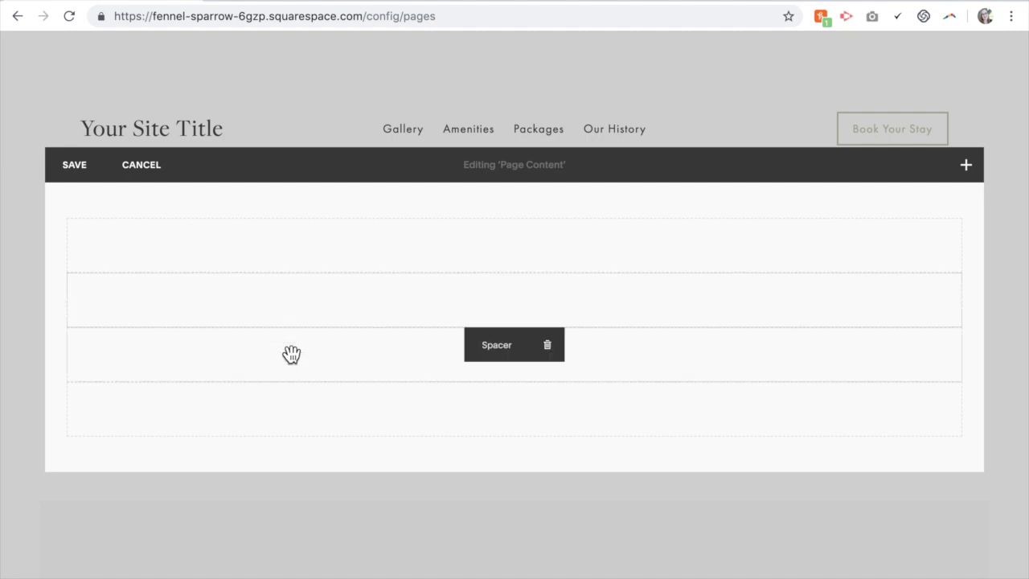
drag(304, 354, 118, 314)
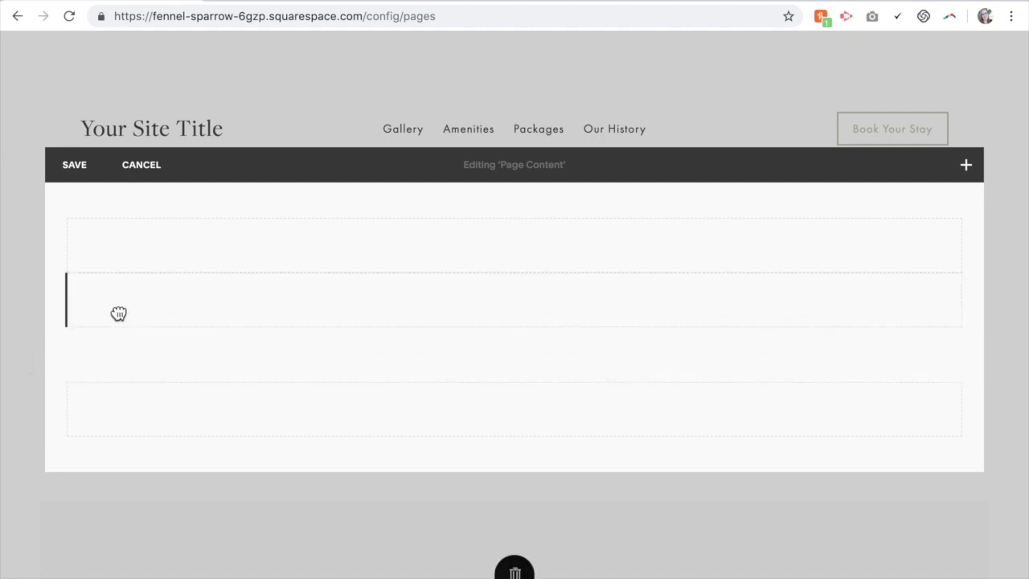
mouse_move(118, 314)
mouse_down()
mouse_move(478, 232)
mouse_move(638, 262)
mouse_move(565, 391)
mouse_move(464, 315)
mouse_move(568, 313)
mouse_move(554, 303)
mouse_move(353, 293)
mouse_up()
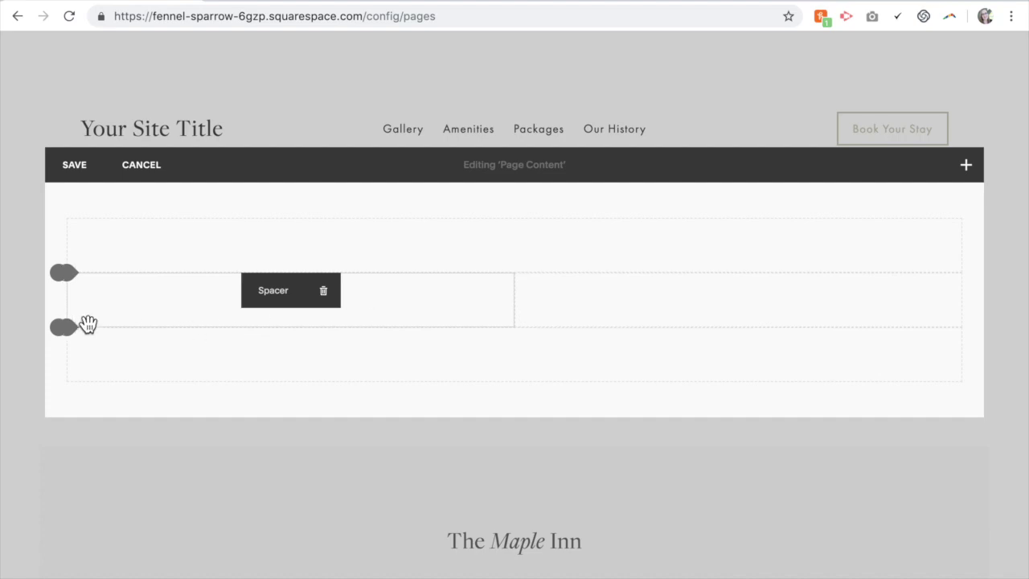
drag(86, 323, 74, 341)
Add an empty Markdown block beside the spacer, then a second empty one next to it.
click(73, 338)
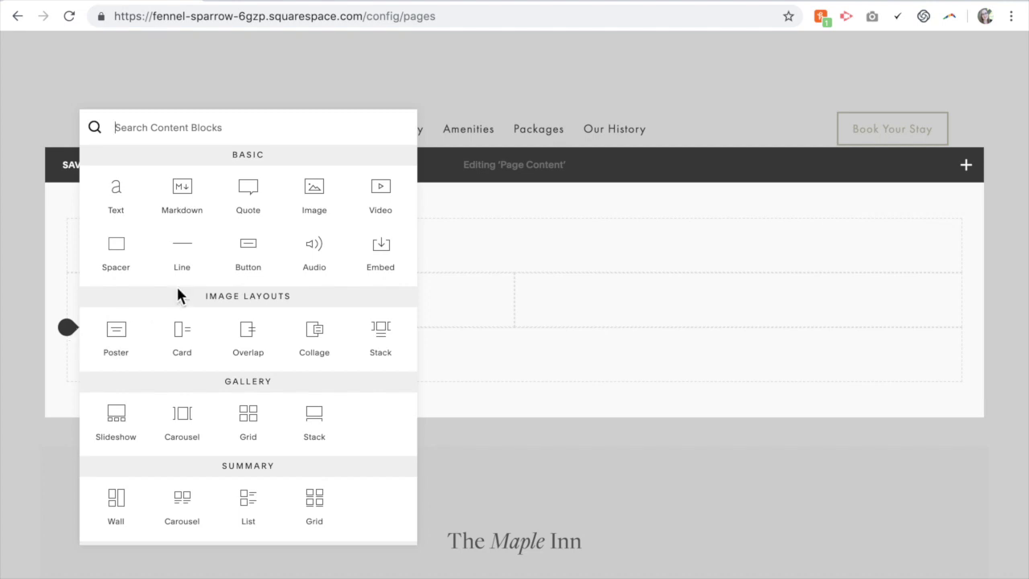
click(186, 193)
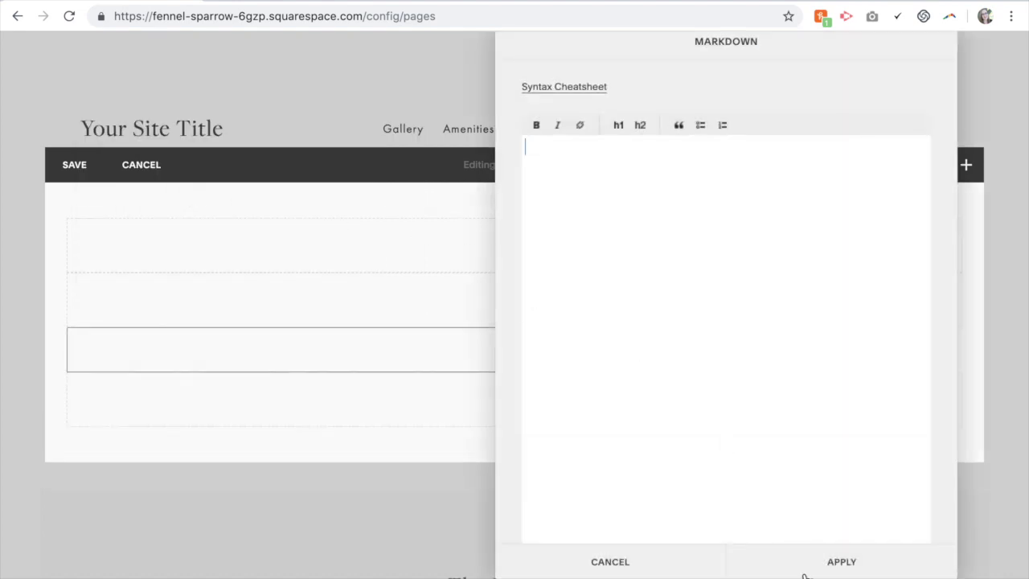
click(833, 562)
click(521, 333)
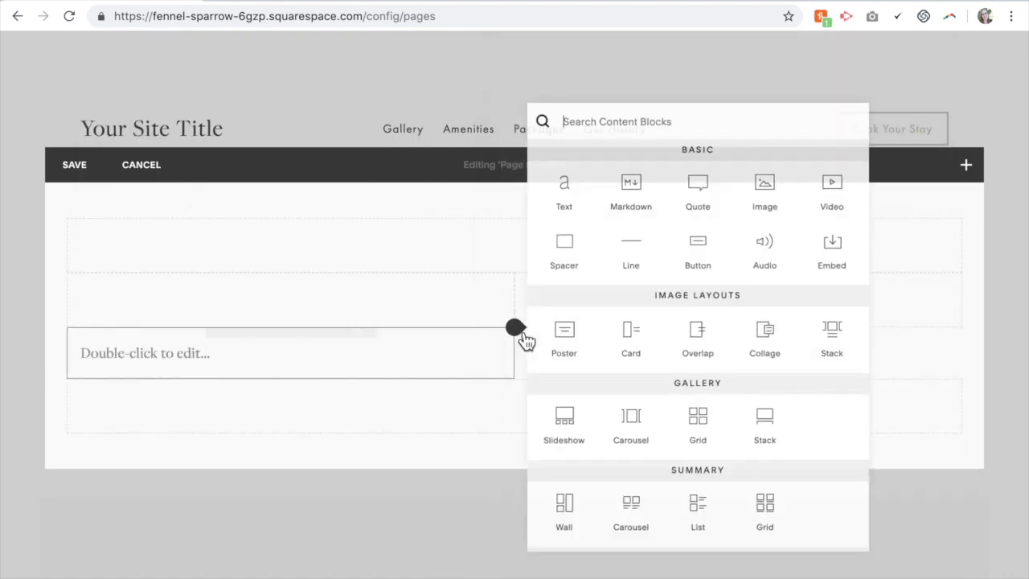
click(627, 197)
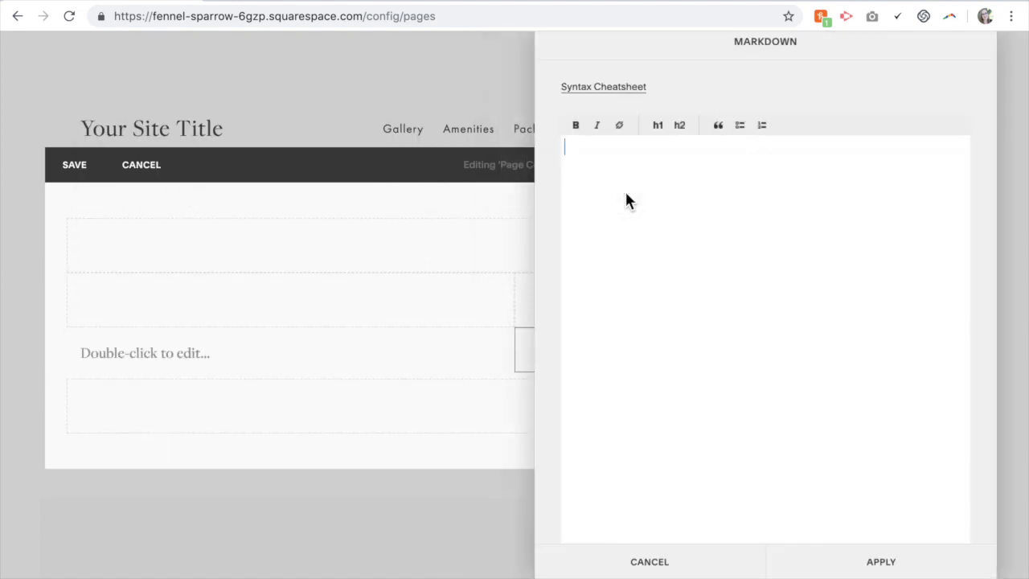
click(891, 565)
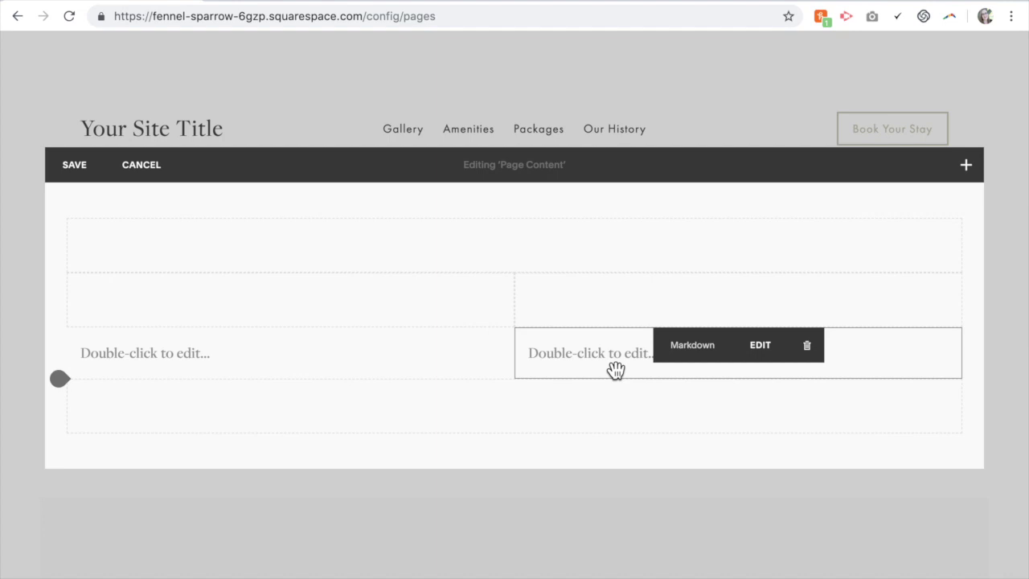
Paste the div class="box" FAQ markup into the left Markdown block and select 'This is the question'.
click(313, 359)
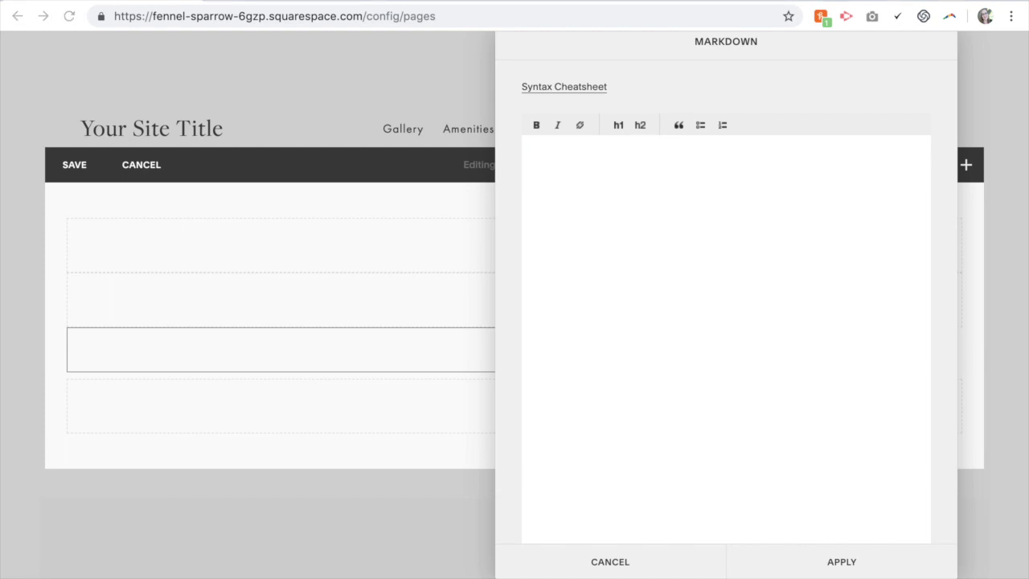
text(<div class="box">This is the question<span style="text-align:right; float: right;">&darr;</span> </div> -------------------------  > <p>*This is paragraph one of the answer.*</p> > >  <p>*This is paragraph two of the answer.*<p>  </br>)
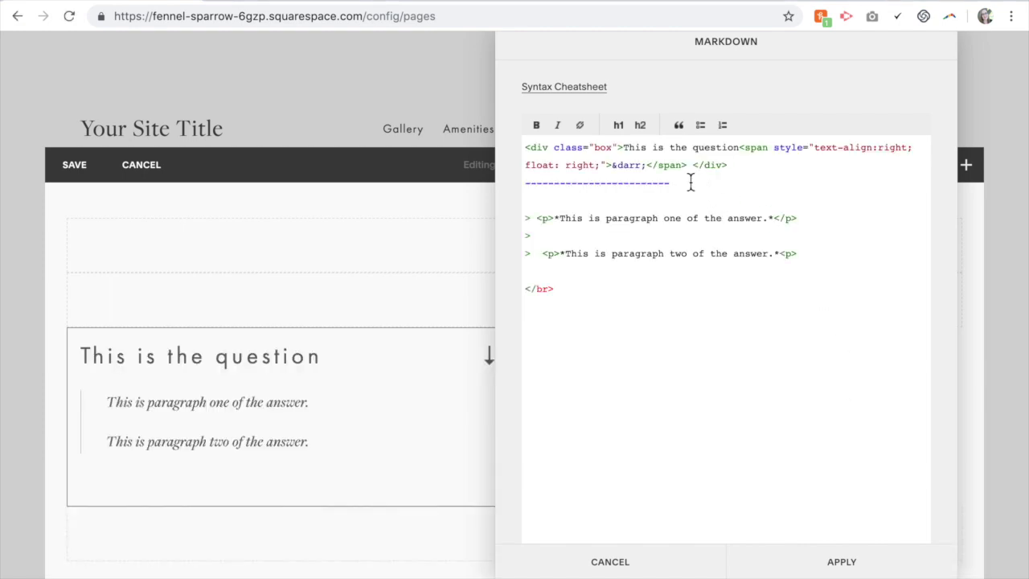
click(739, 148)
shift+click(626, 148)
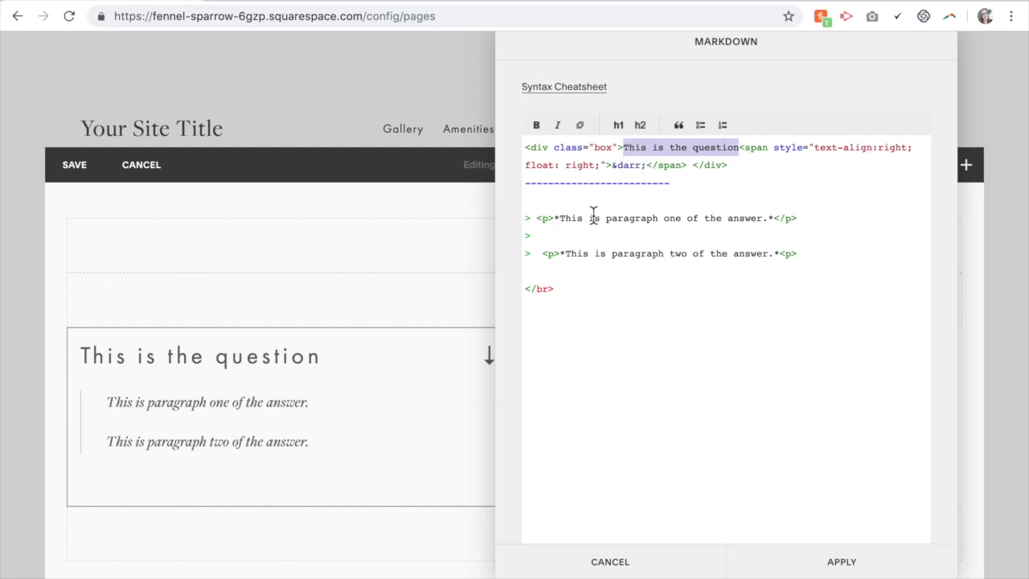
drag(560, 219, 763, 219)
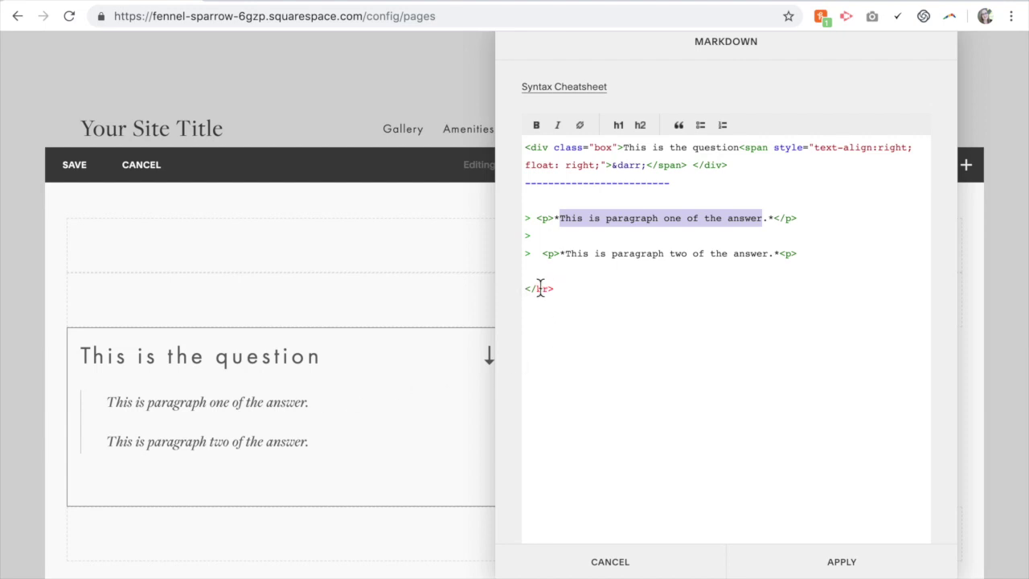
drag(553, 289, 523, 289)
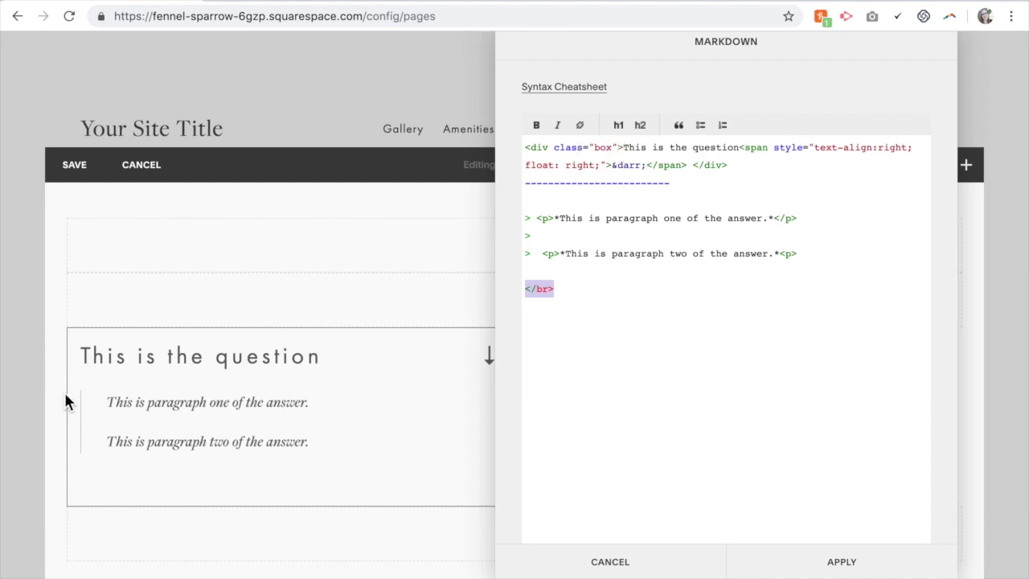
click(647, 167)
drag(646, 167, 611, 169)
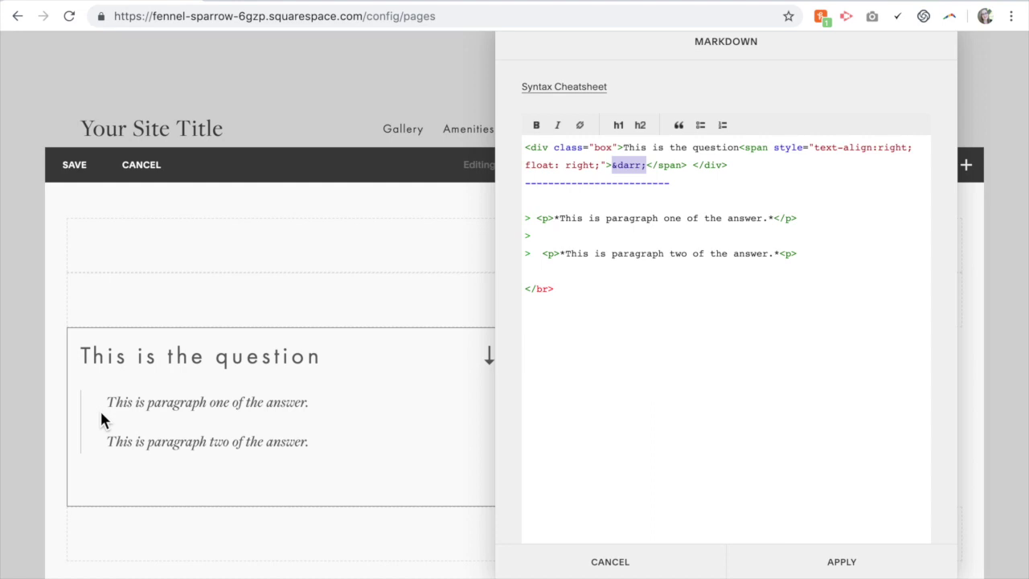
click(804, 567)
Paste the same question-and-answer Markdown into the right-hand block and apply it.
mouse_move(625, 361)
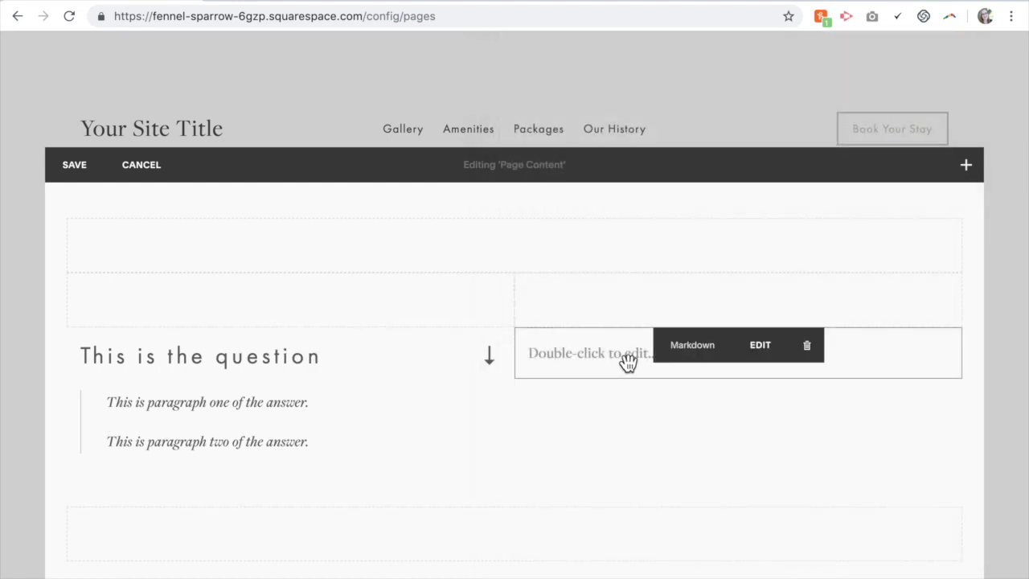
double_click(627, 362)
text(<div class="box">This is the question<span style="text-align:right; float: right;">&darr;</span> </div> =========================  > <p>*This is paragraph one of the answer.*</p> > >  <p>*This is paragraph two of the answer.*<p>  </br>)
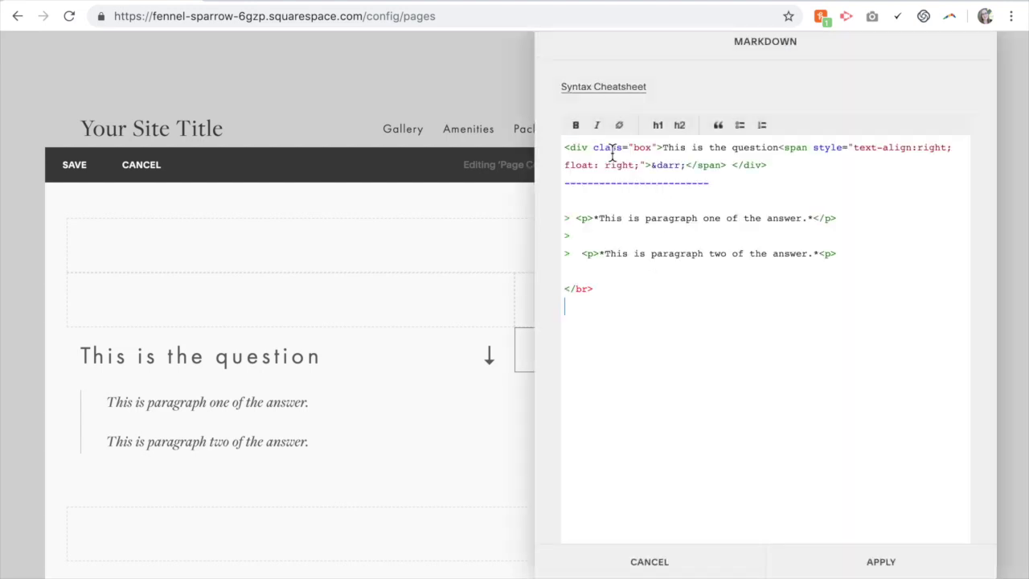
click(857, 560)
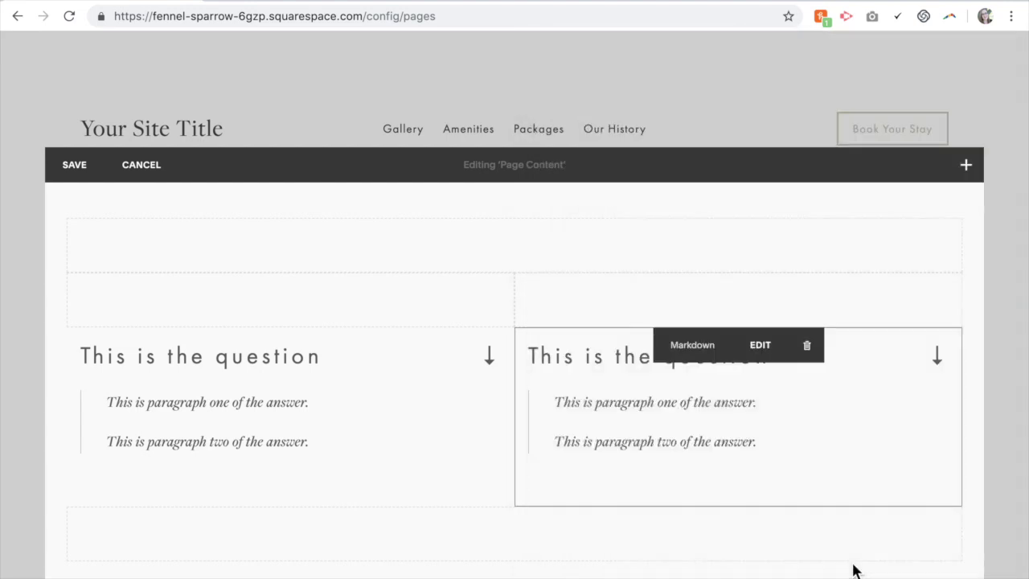
mouse_move(172, 356)
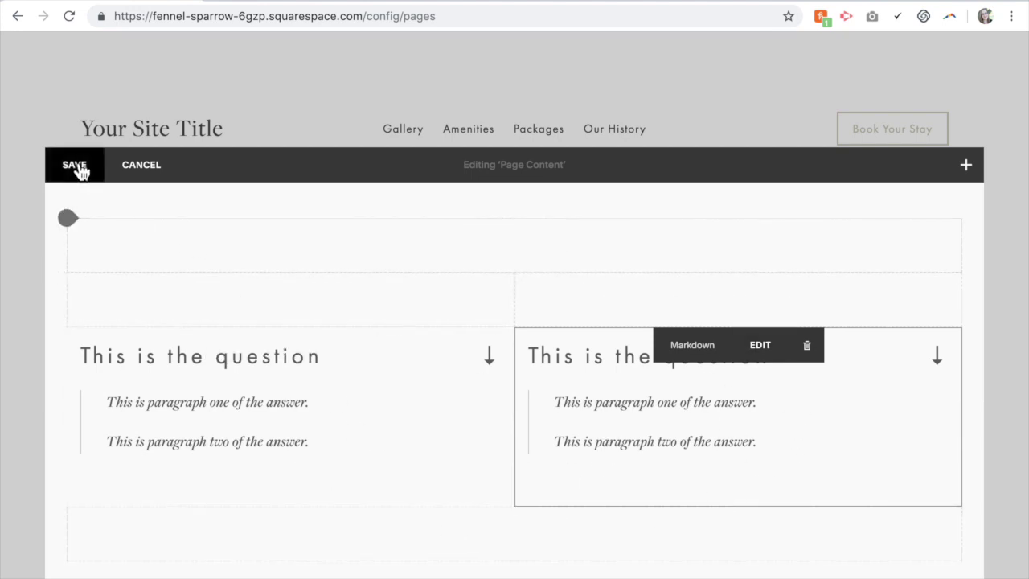
Delete the left and right spacer blocks and save the page content.
click(331, 294)
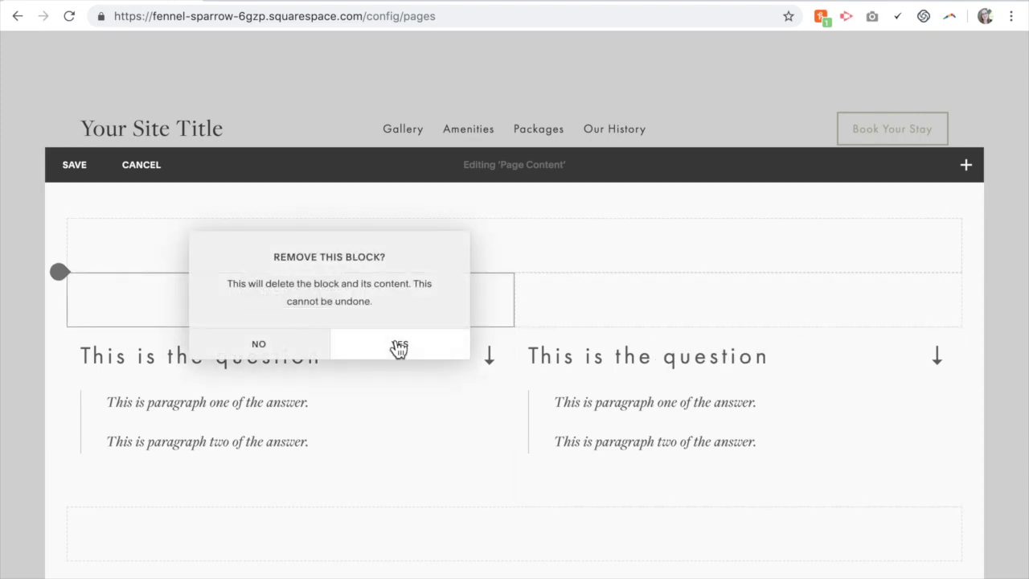
click(399, 347)
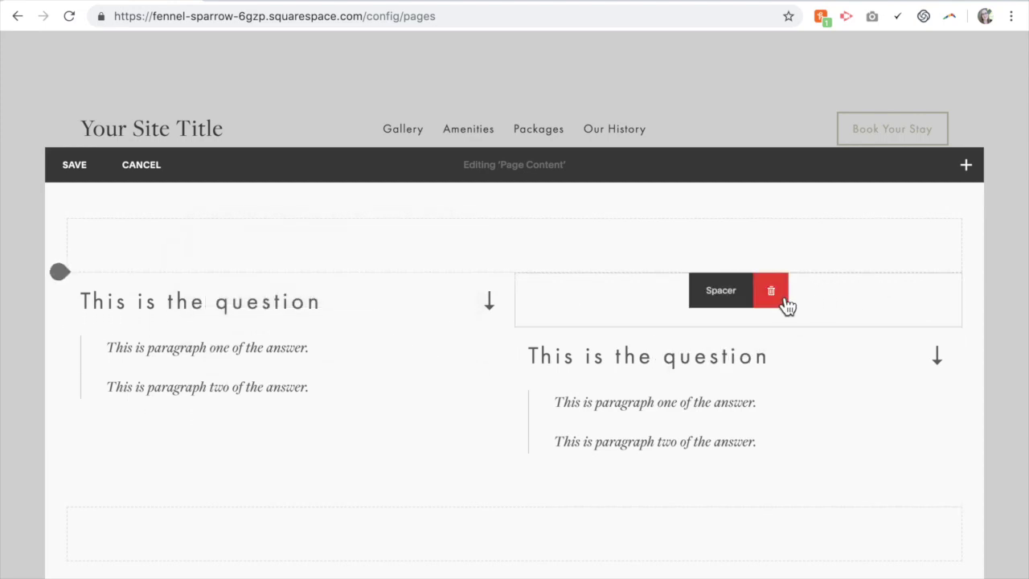
click(781, 301)
click(816, 344)
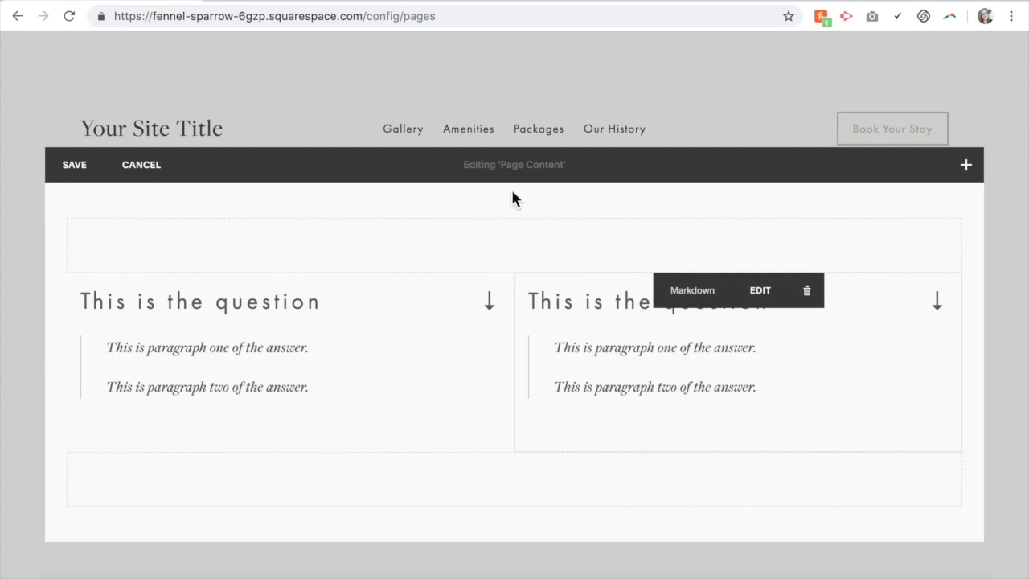
mouse_move(475, 488)
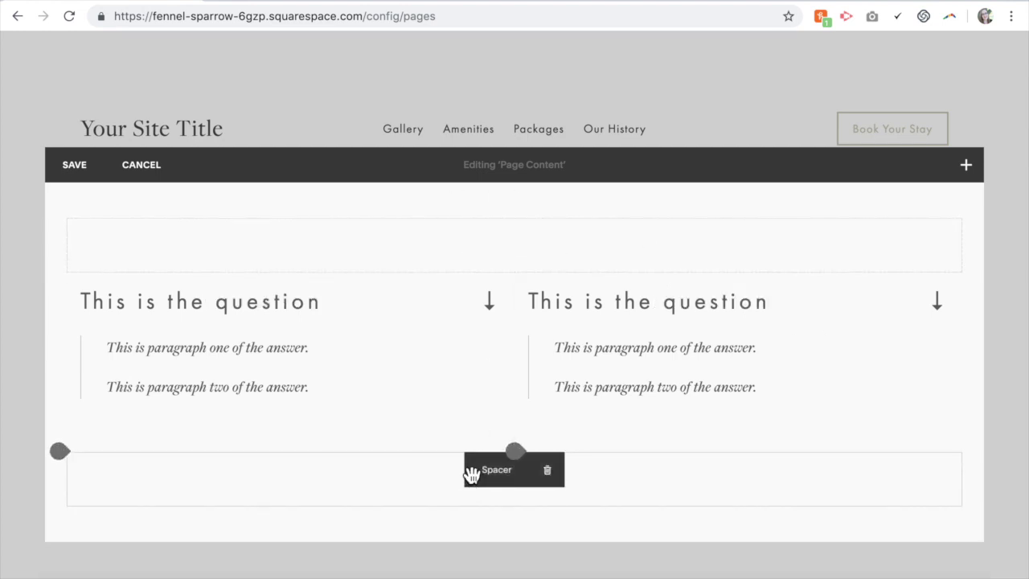
click(78, 171)
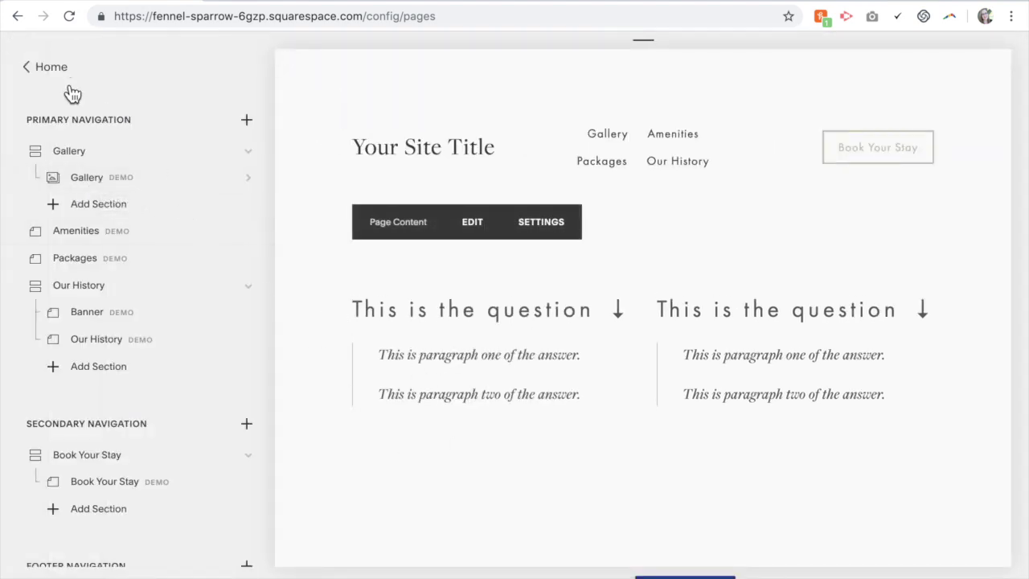
Paste the .markdown-block h2 and .box rules into Design > Custom CSS.
click(50, 68)
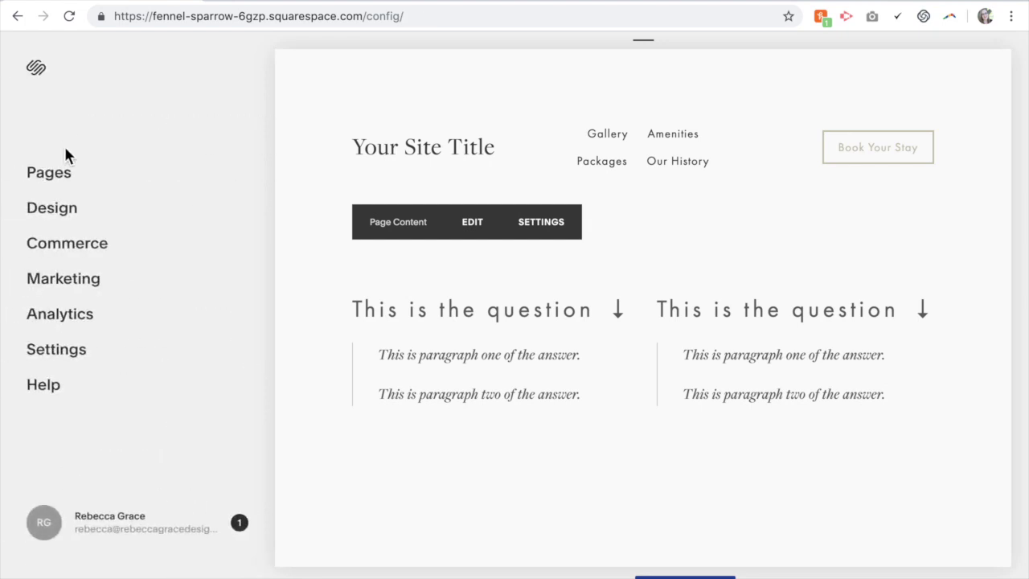
click(74, 225)
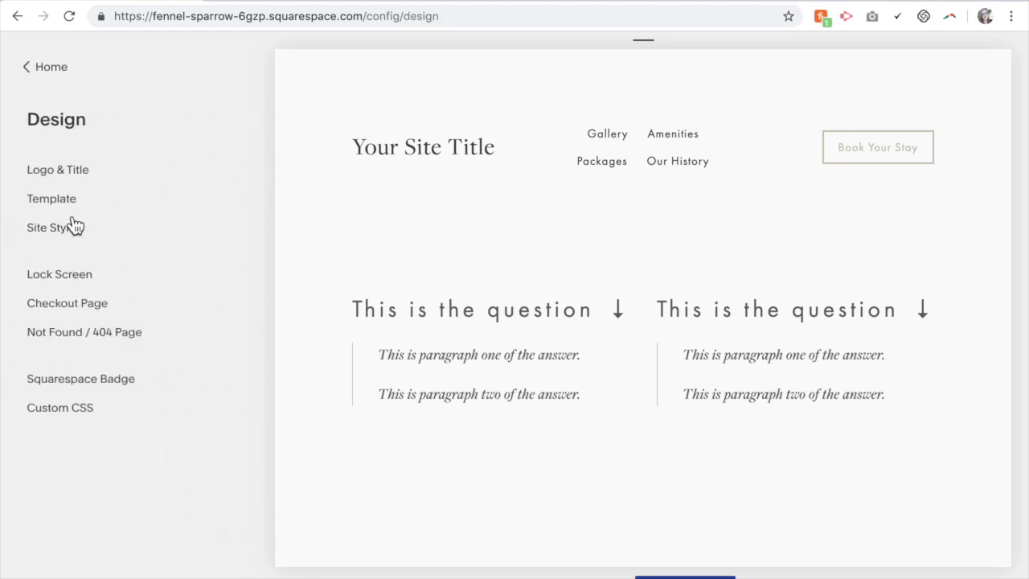
click(77, 410)
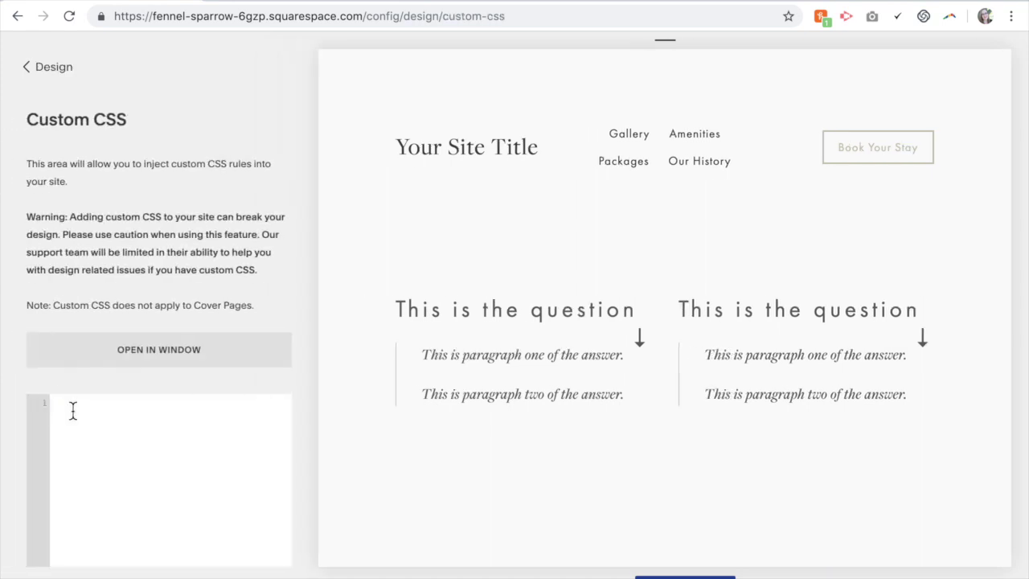
click(73, 410)
key(ctrl+v)
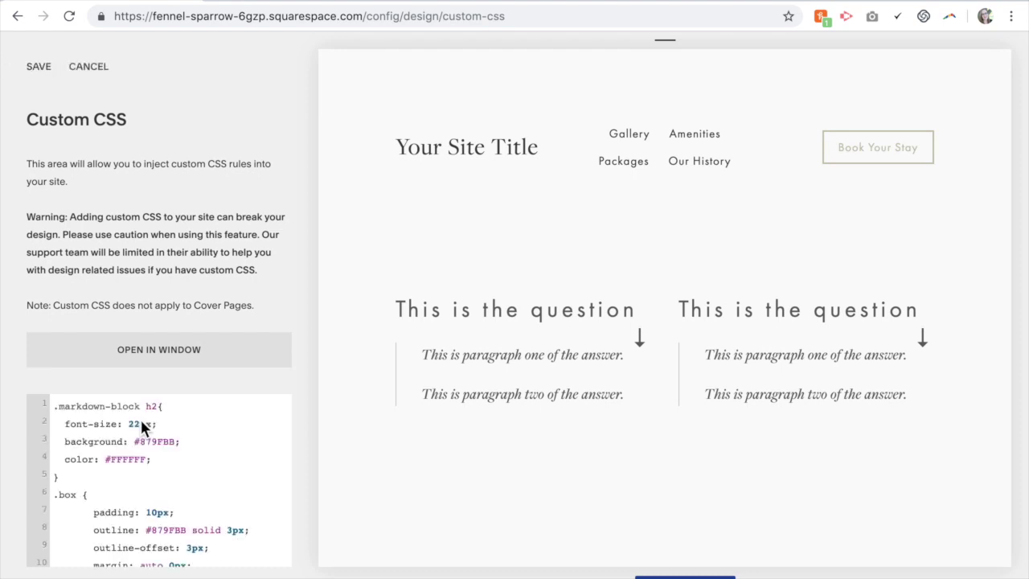
scroll(227, 447, down, 1)
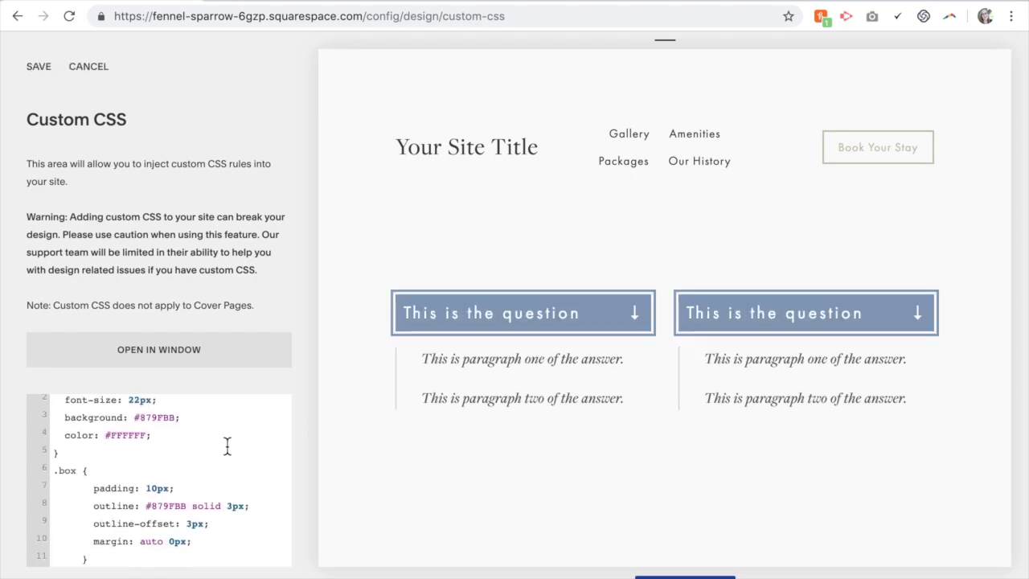
scroll(228, 446, up, 1)
scroll(305, 391, down, 2)
scroll(307, 397, down, 1)
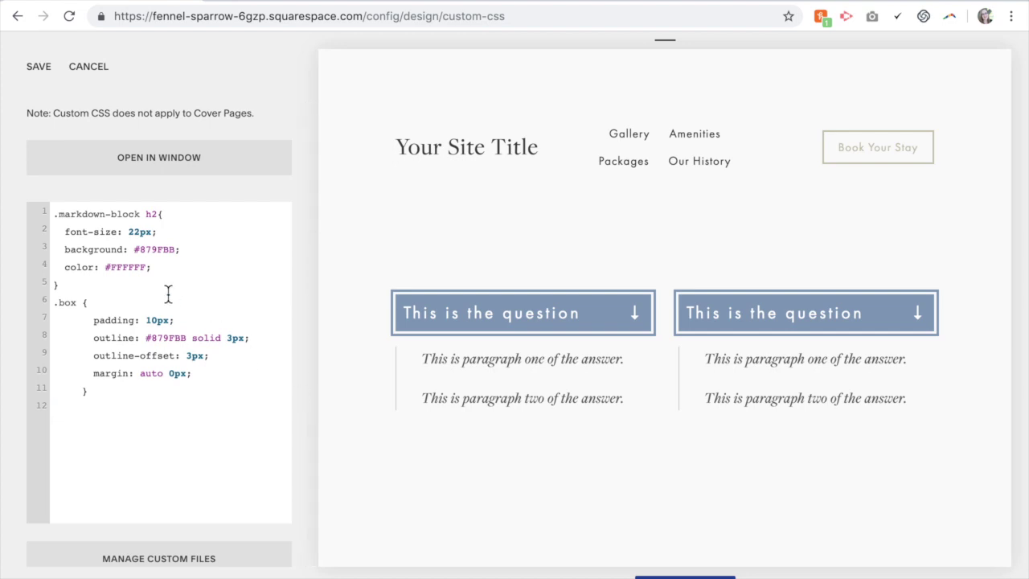
Highlight the h2 heading rule and the .box rule with its 10px padding to review them.
drag(158, 214, 52, 215)
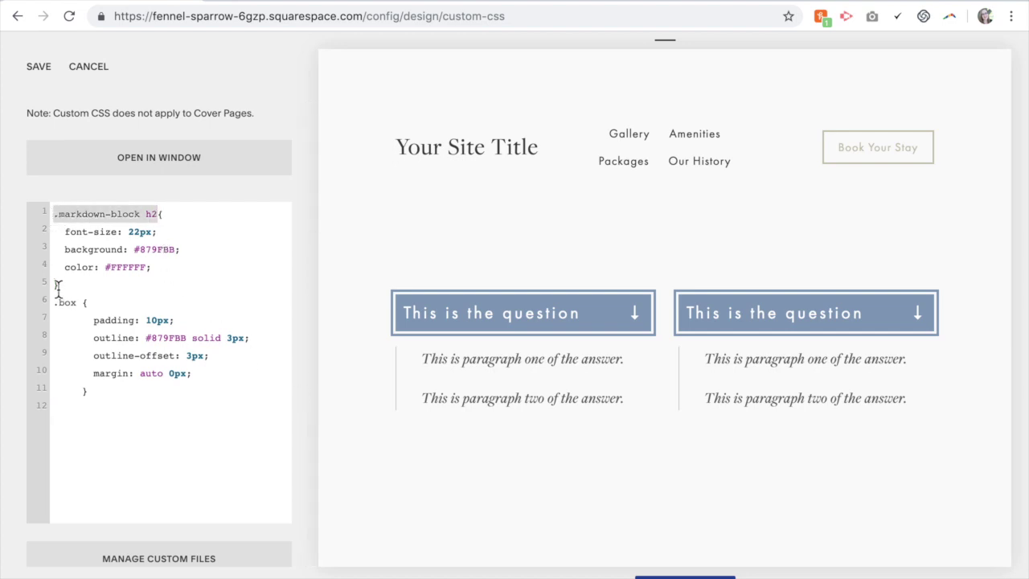
drag(54, 285, 53, 210)
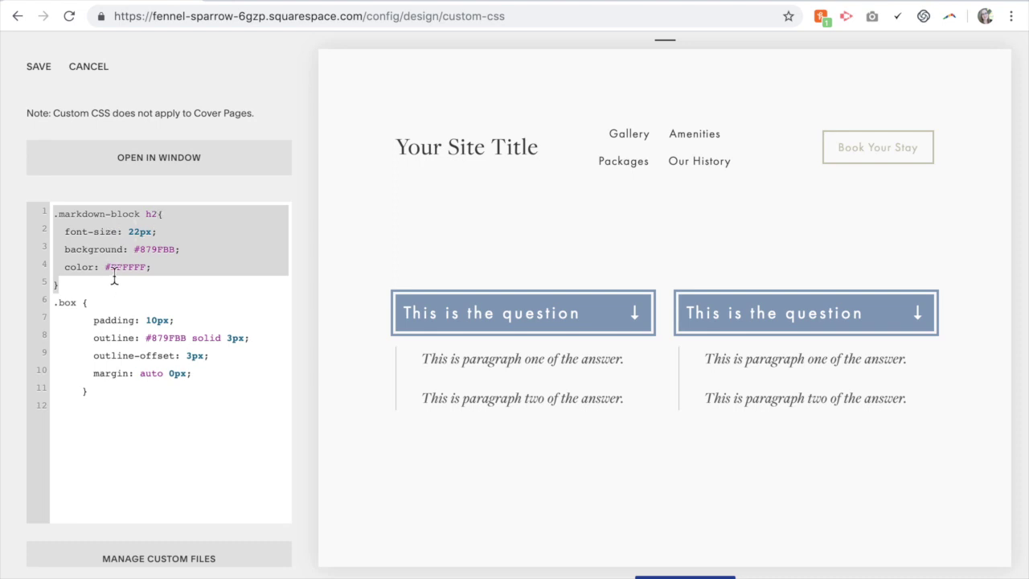
mouse_move(483, 314)
click(160, 231)
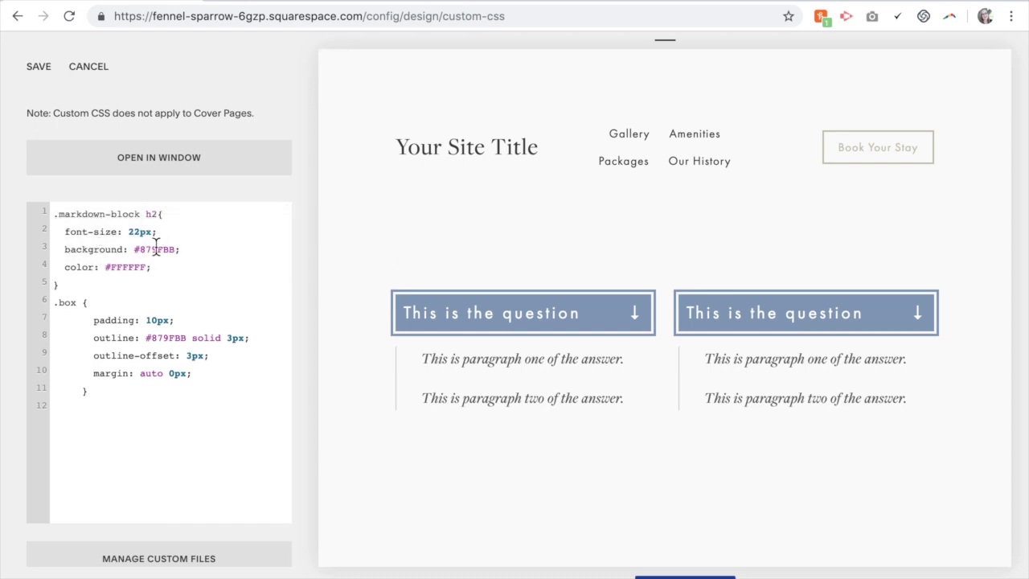
mouse_move(404, 319)
drag(55, 304, 110, 391)
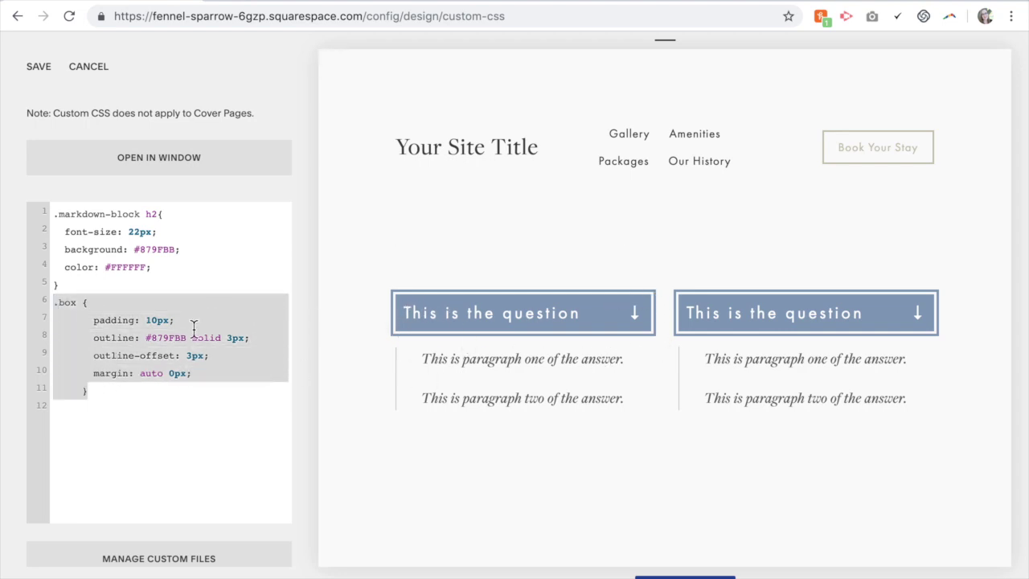
click(194, 323)
drag(177, 321, 85, 322)
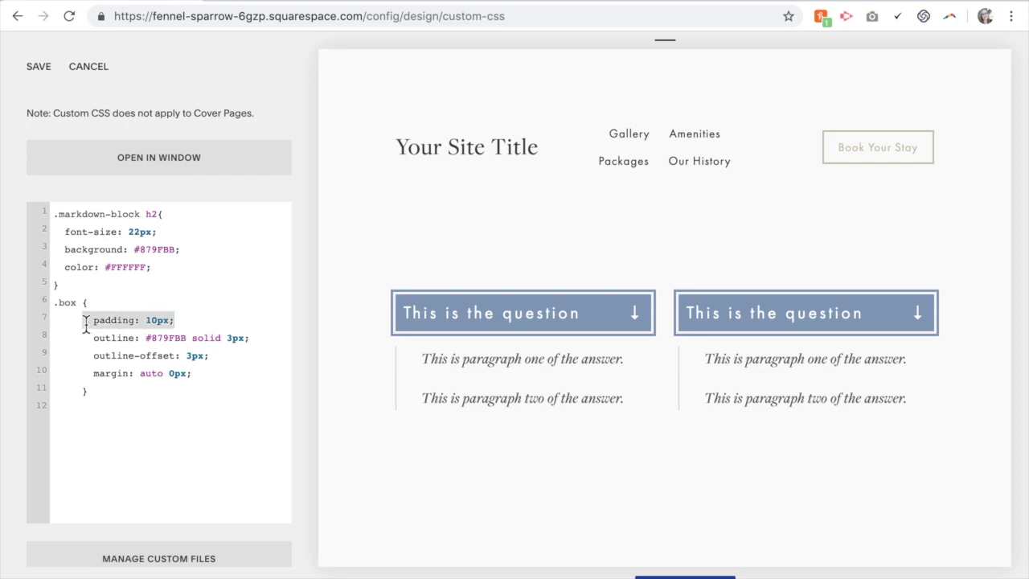
key(BackSpace)
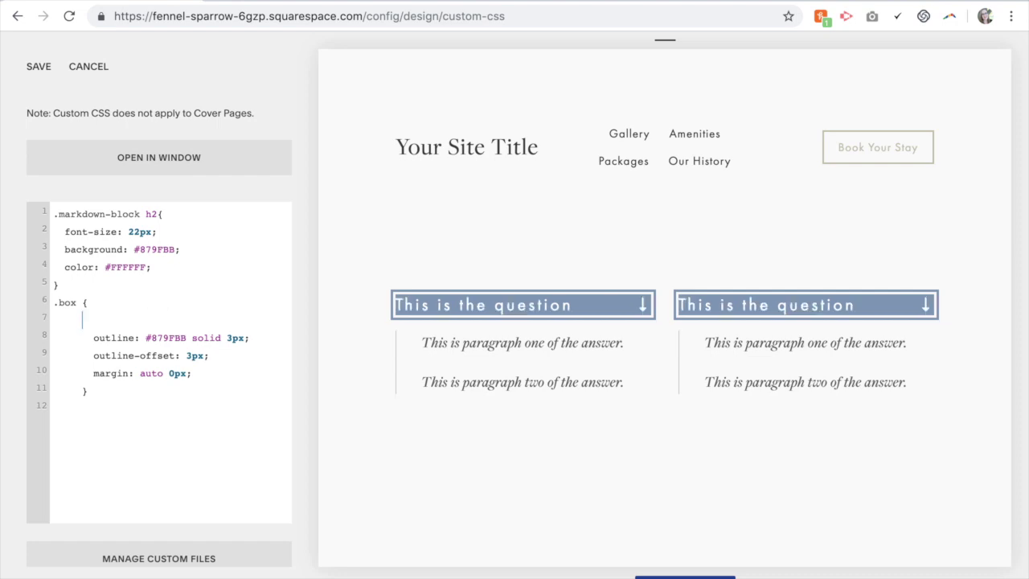
key(ctrl+z)
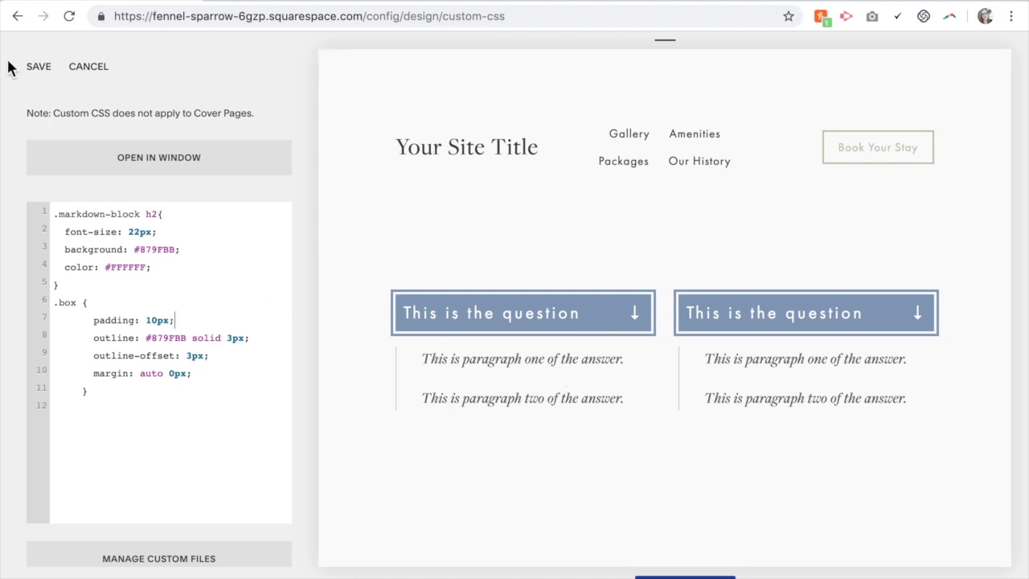
click(40, 69)
Leave Custom CSS and go through Home to Settings > Advanced.
click(56, 72)
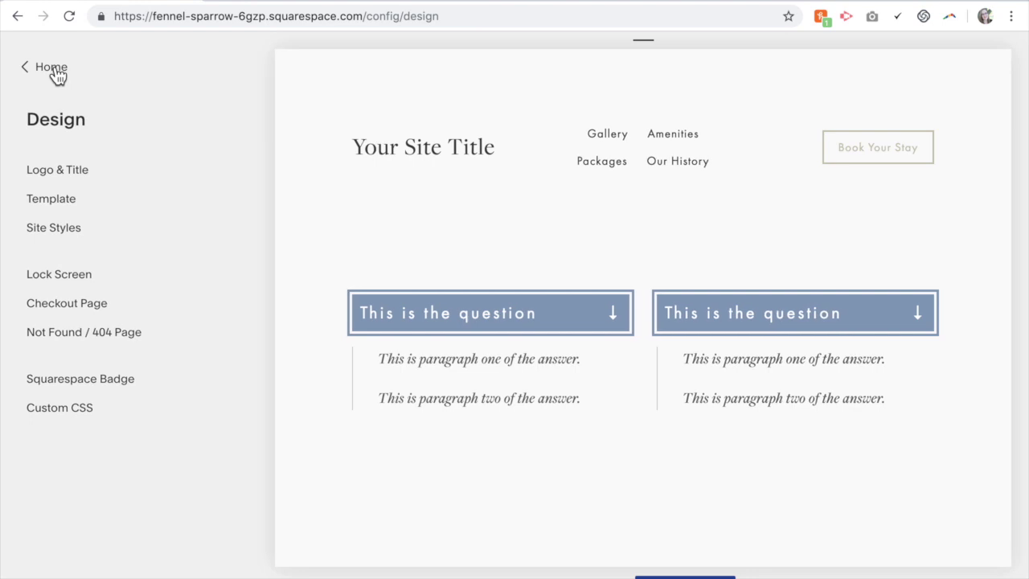
click(55, 71)
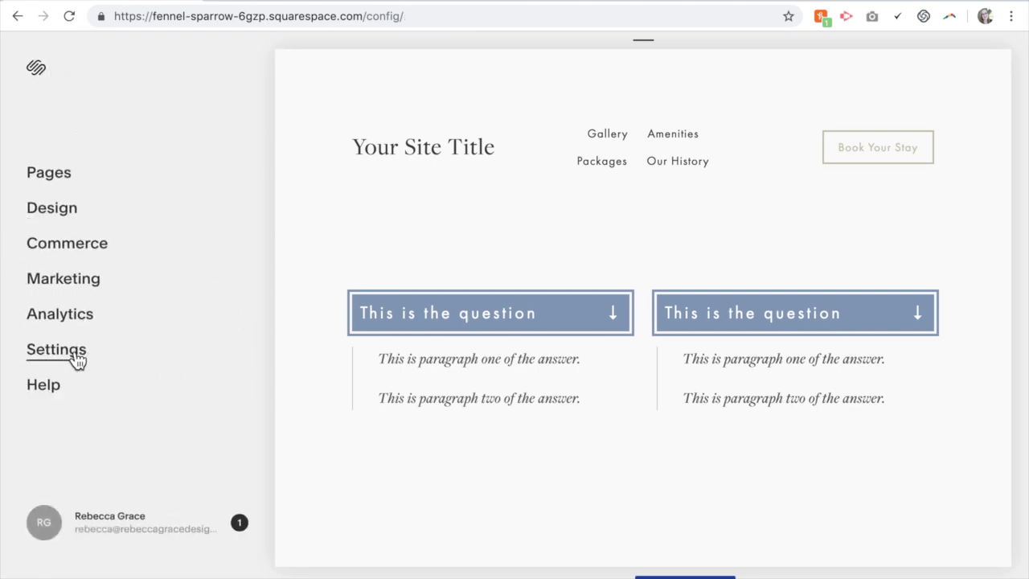
click(78, 354)
scroll(89, 321, down, 1)
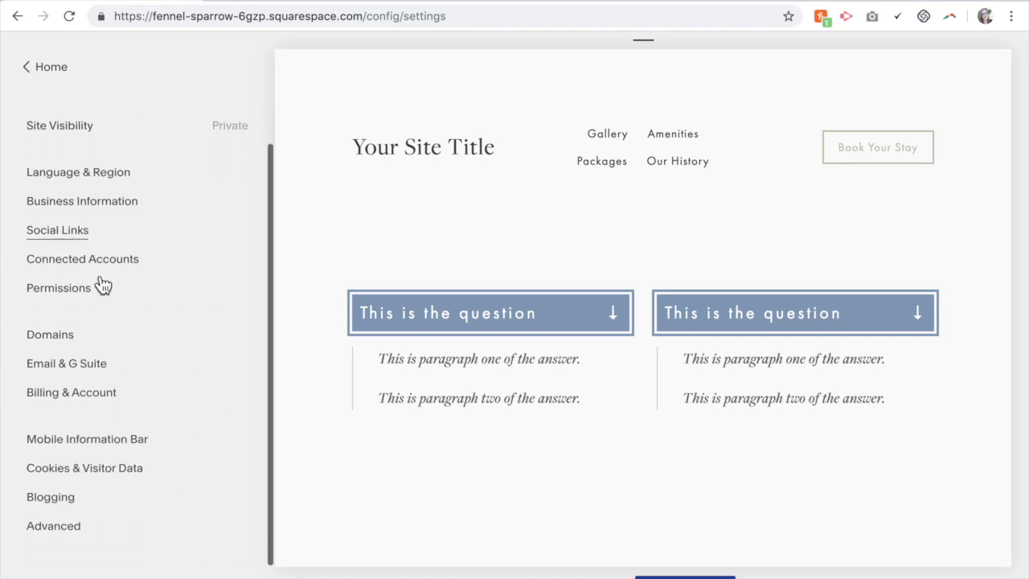
click(63, 533)
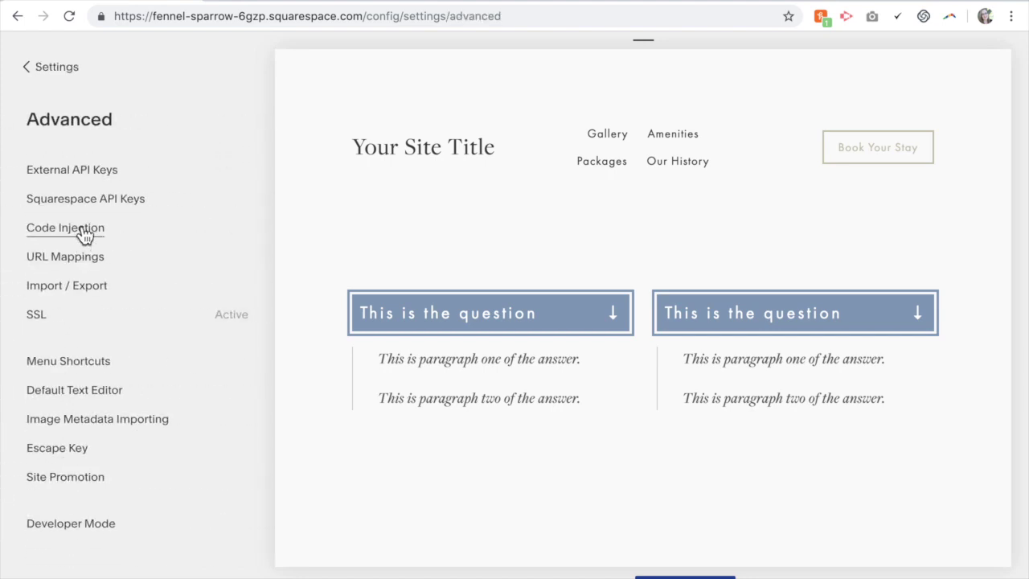
Paste the jQuery slideToggle script into the Code Injection Header box and save it.
click(85, 232)
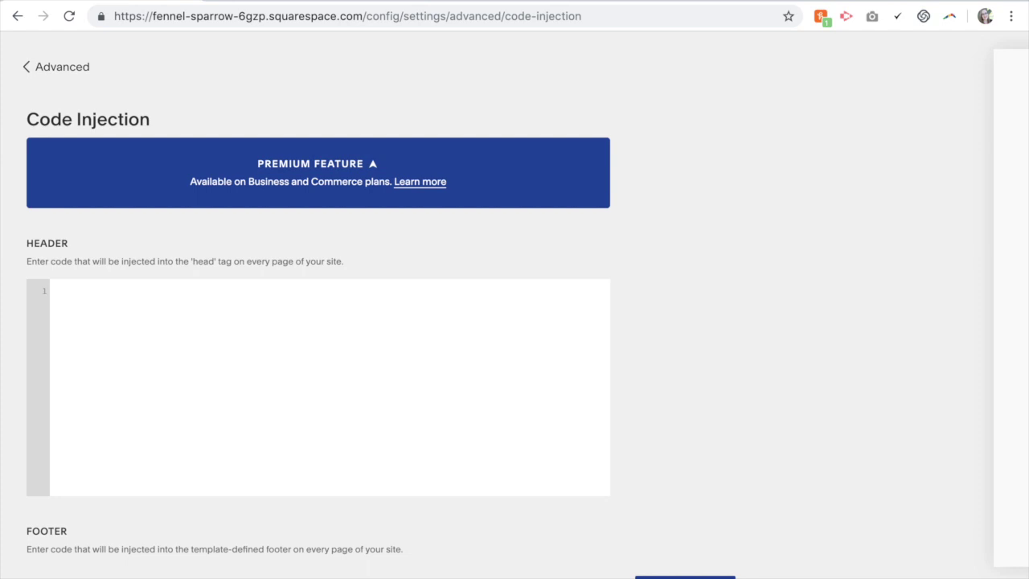
click(118, 314)
text(<script type="text/javascript"src="//ajax.googleapis.com/ajax/libs/jquery/2.1.1/jquery.min.js"></script> <script> 	$(document).ready(function(){ 	$('.markdown-block .sqs-block-content h2').css('cursor','pointer'); 	$(".markdown-block .sqs-block-content h2").nextUntil("h2").slideToggle(); 	$(".markdown-block .sqs-block-content h2").click(function() {$(this).nextUntil("h2").slideToggle();}); 	}); </script>)
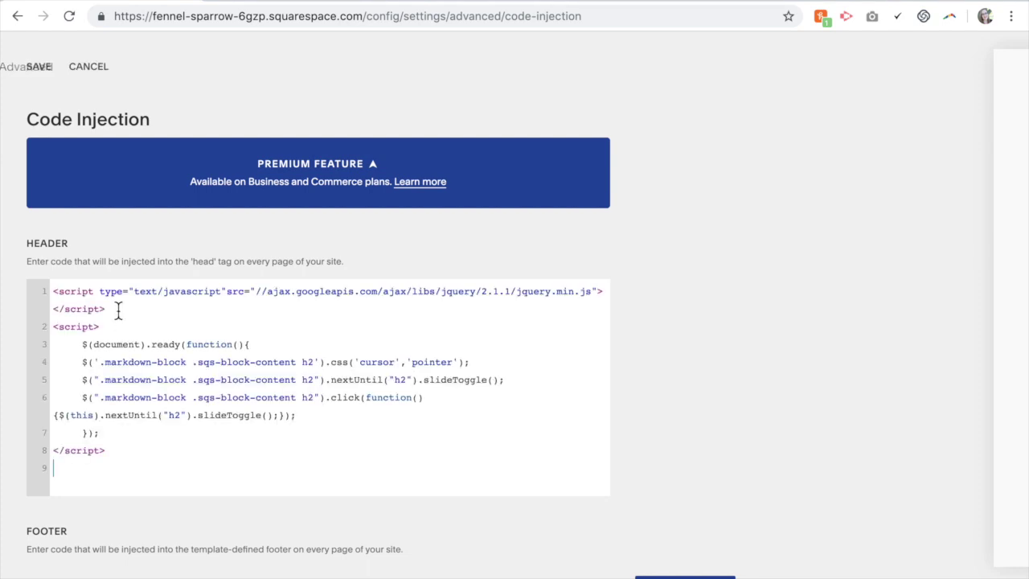
click(47, 68)
click(51, 69)
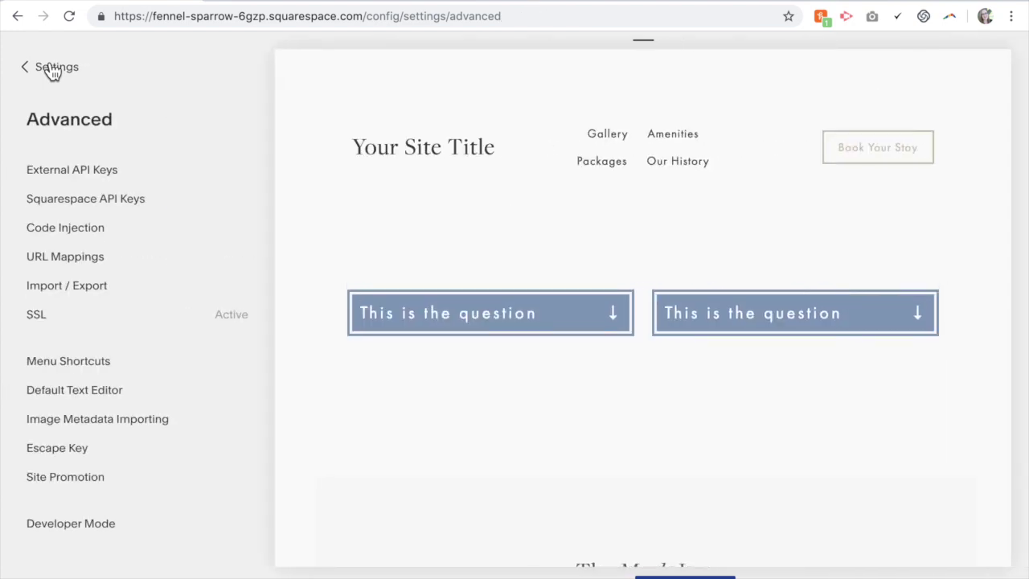
Toggle both question headings open and closed in the preview, then return to the Settings list.
click(621, 325)
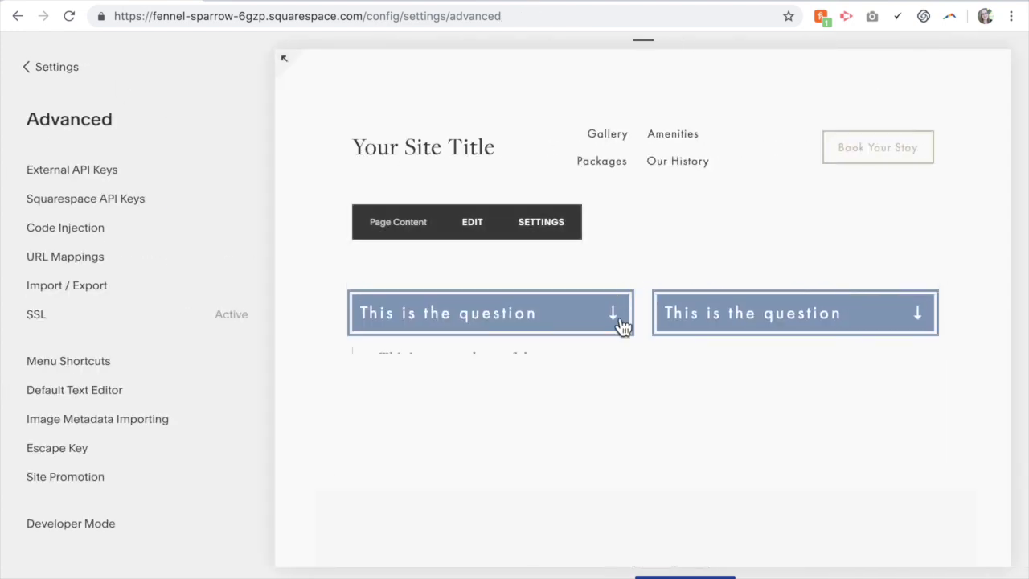
click(621, 325)
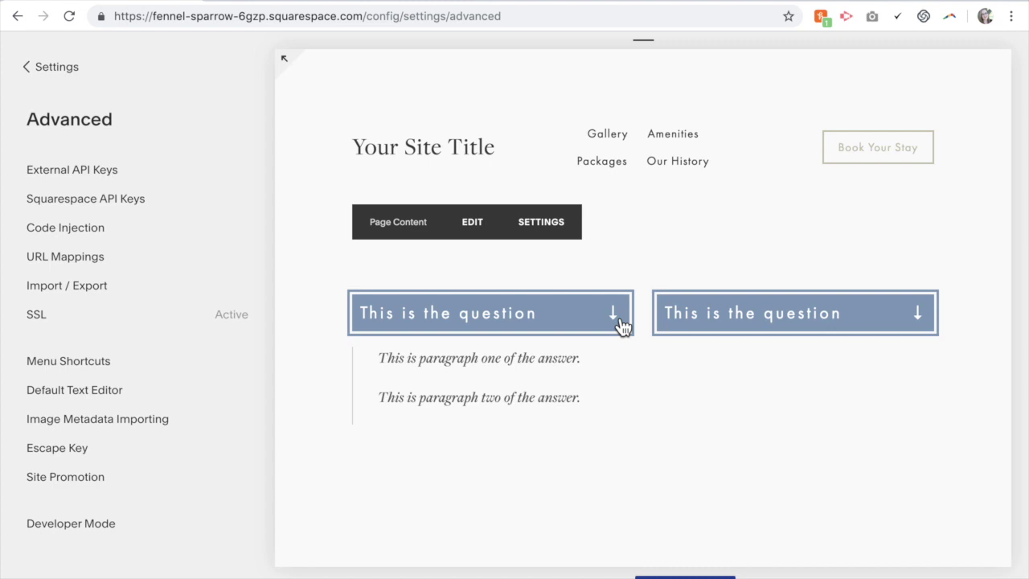
click(928, 319)
click(928, 319)
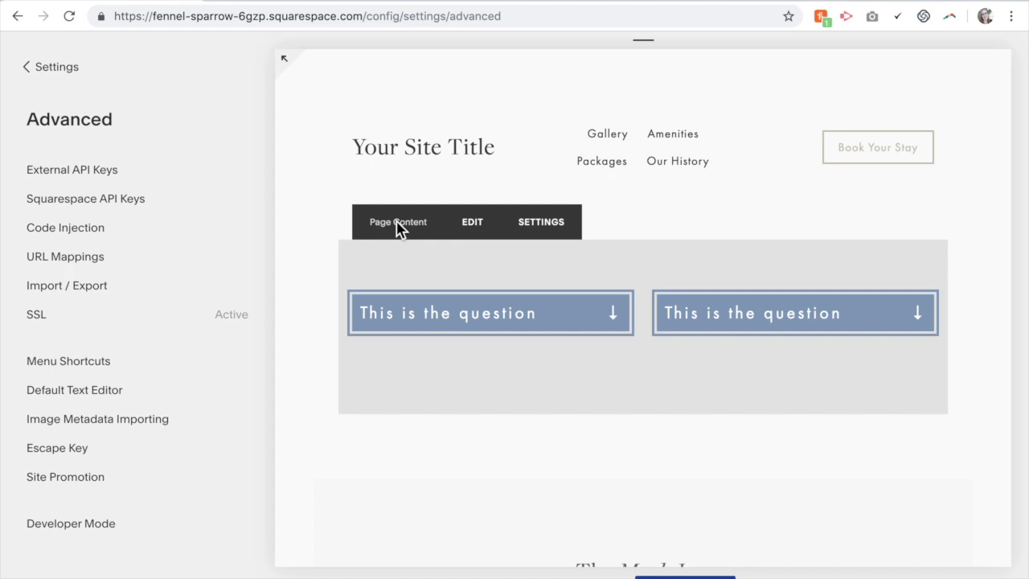
click(71, 72)
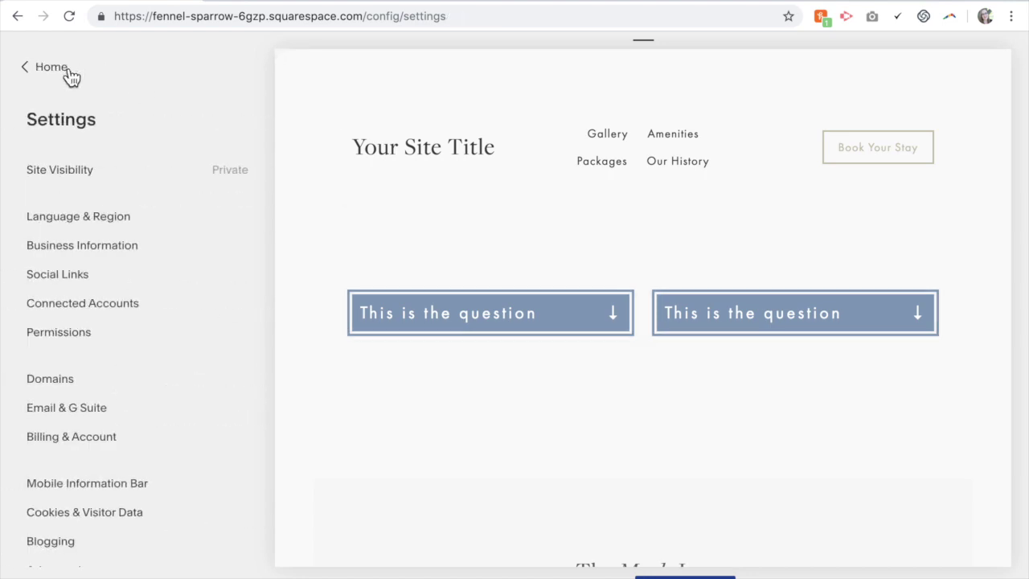
Uncheck Enable Ajax Loading under Site: Loading in Design > Site Styles, bringing up Heading 2 styles.
click(51, 67)
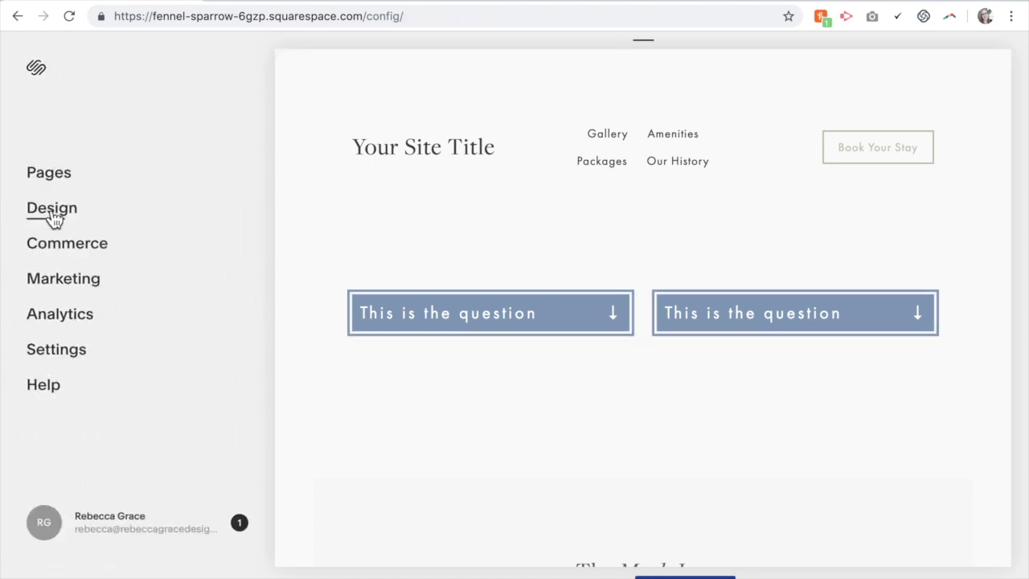
click(53, 216)
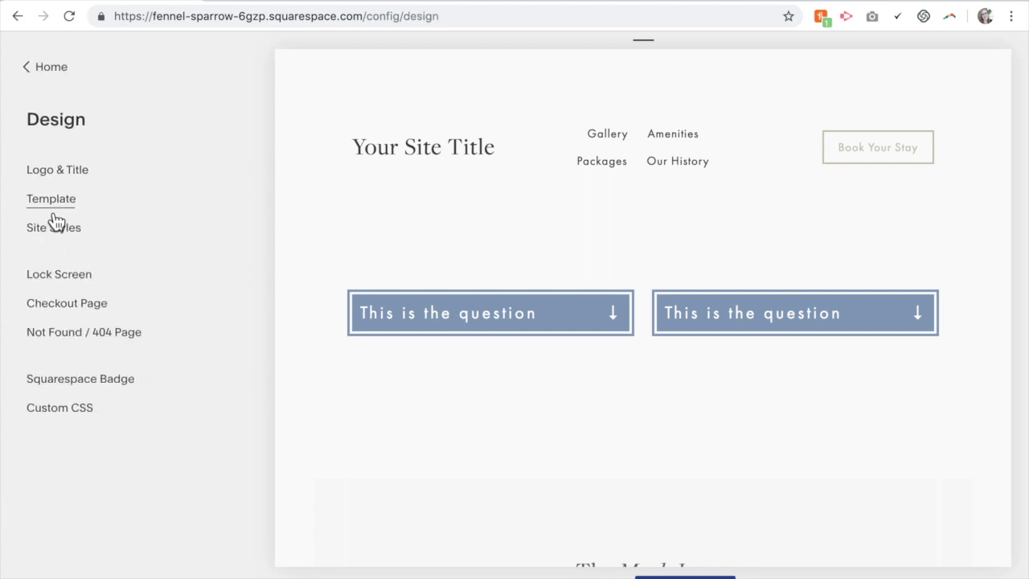
click(58, 235)
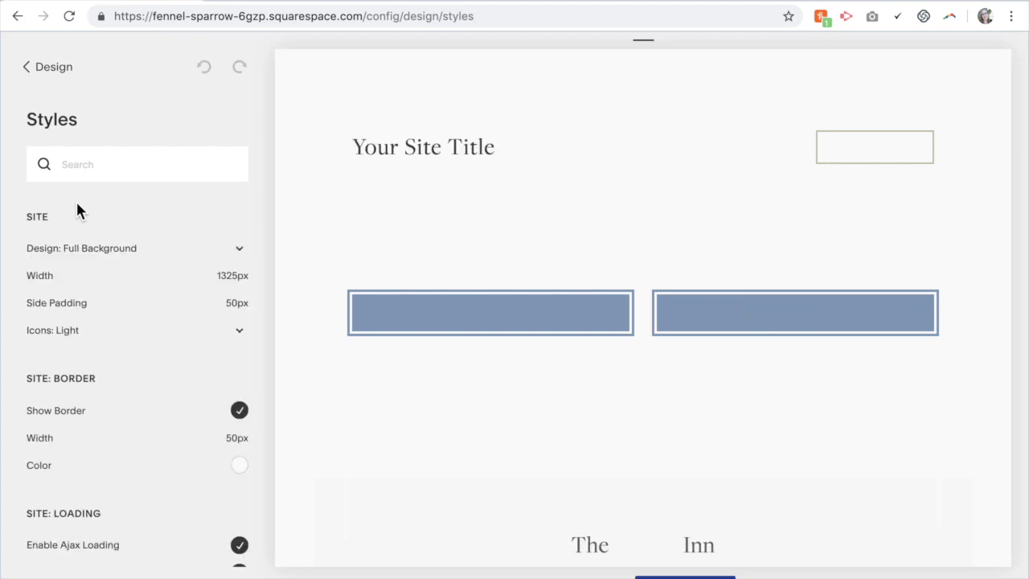
scroll(115, 309, down, 5)
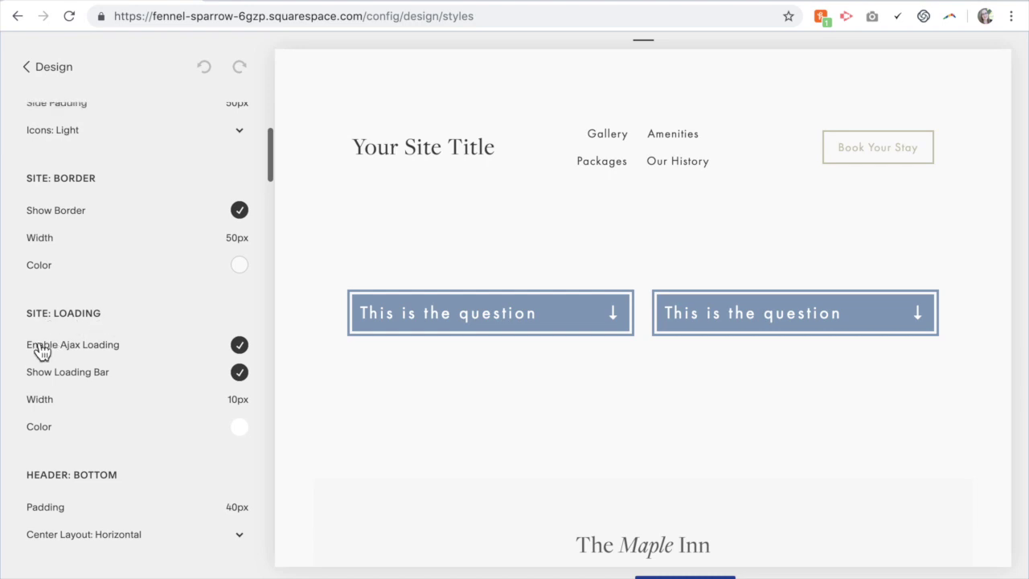
click(239, 346)
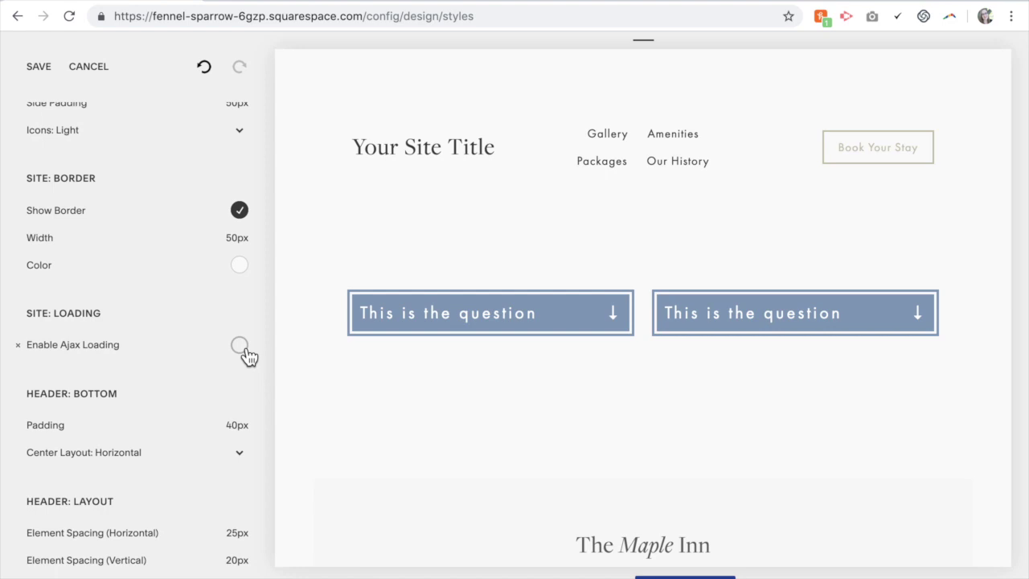
click(619, 321)
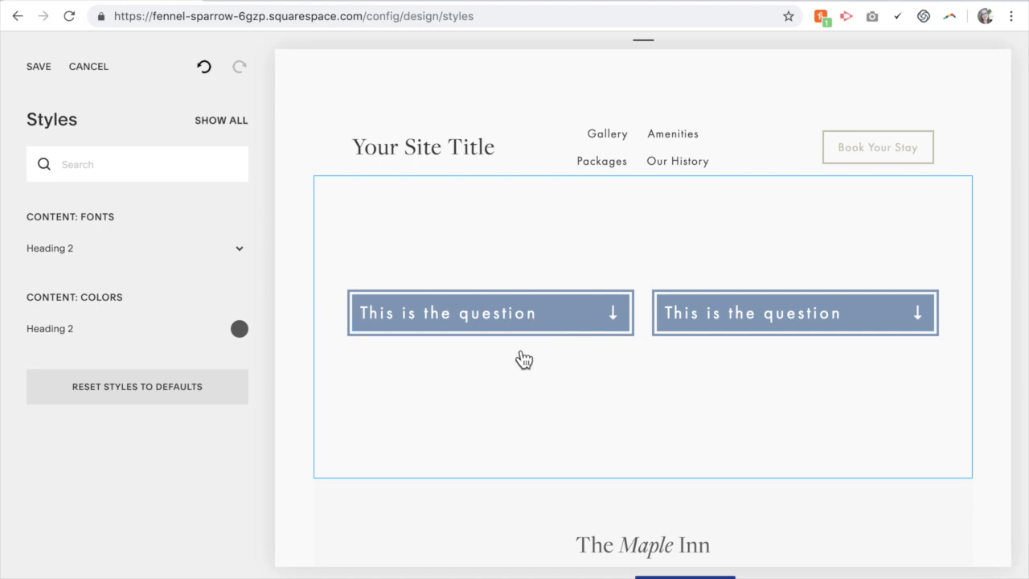
Save the disabled Ajax loading style change and go back to the Design menu.
click(34, 71)
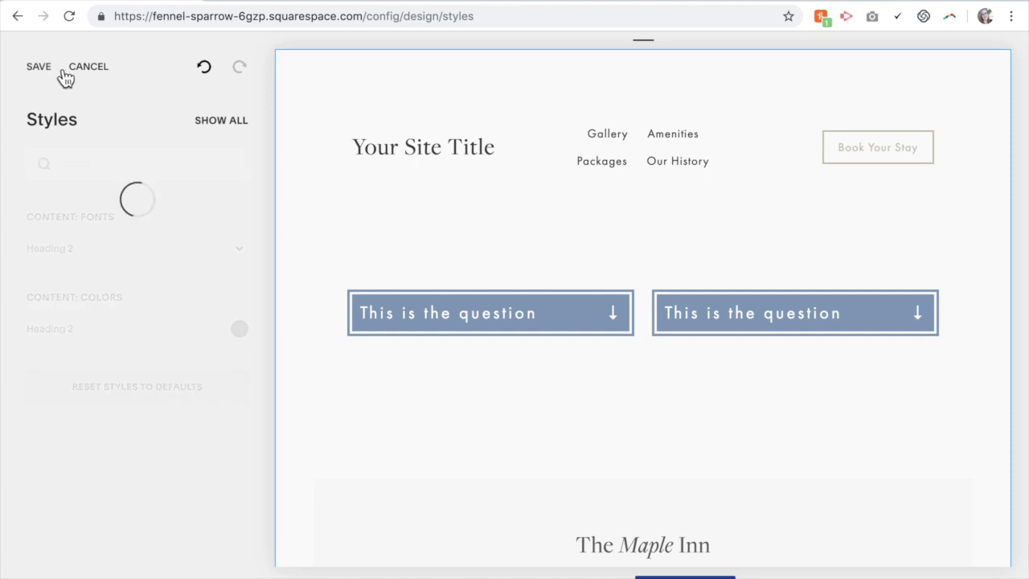
click(64, 73)
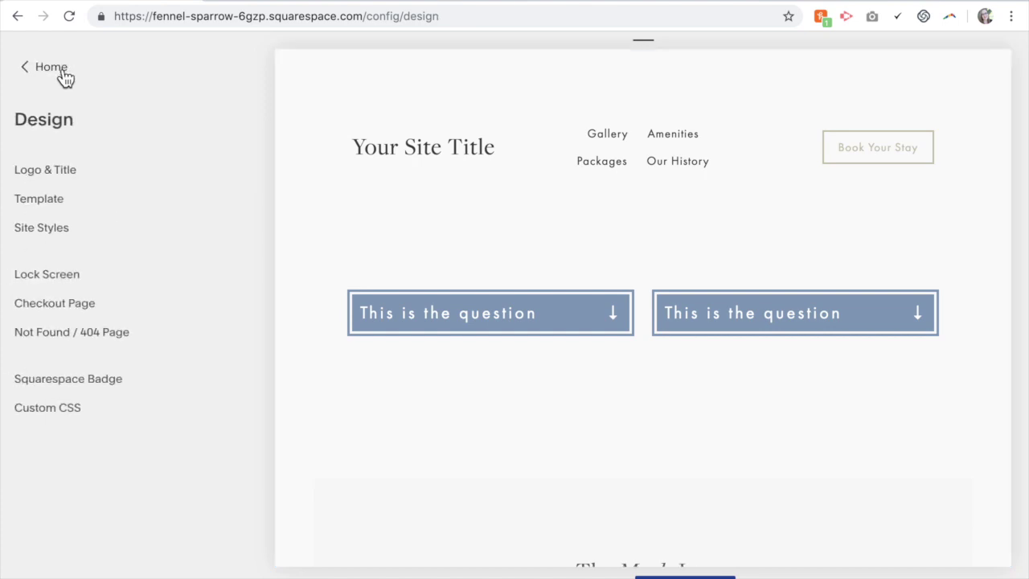